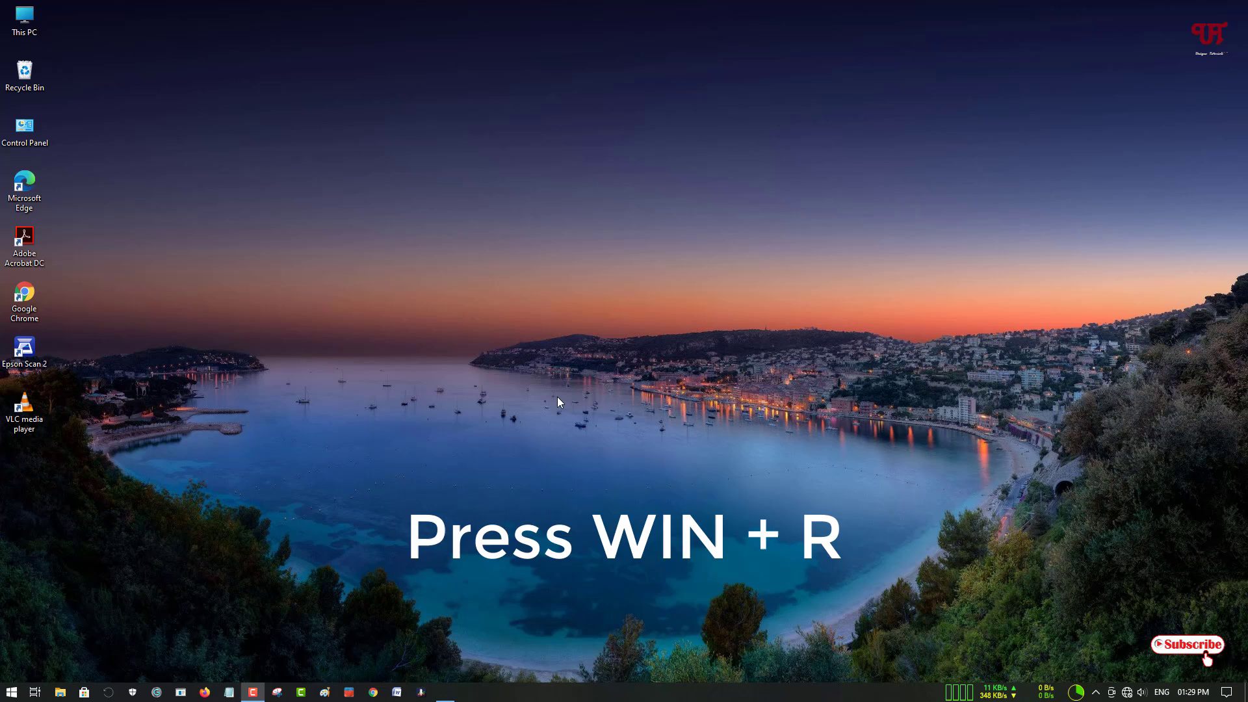
- Run gpedit.msc from the Run dialog to launch the Local Group Policy Editor
key("super+r")
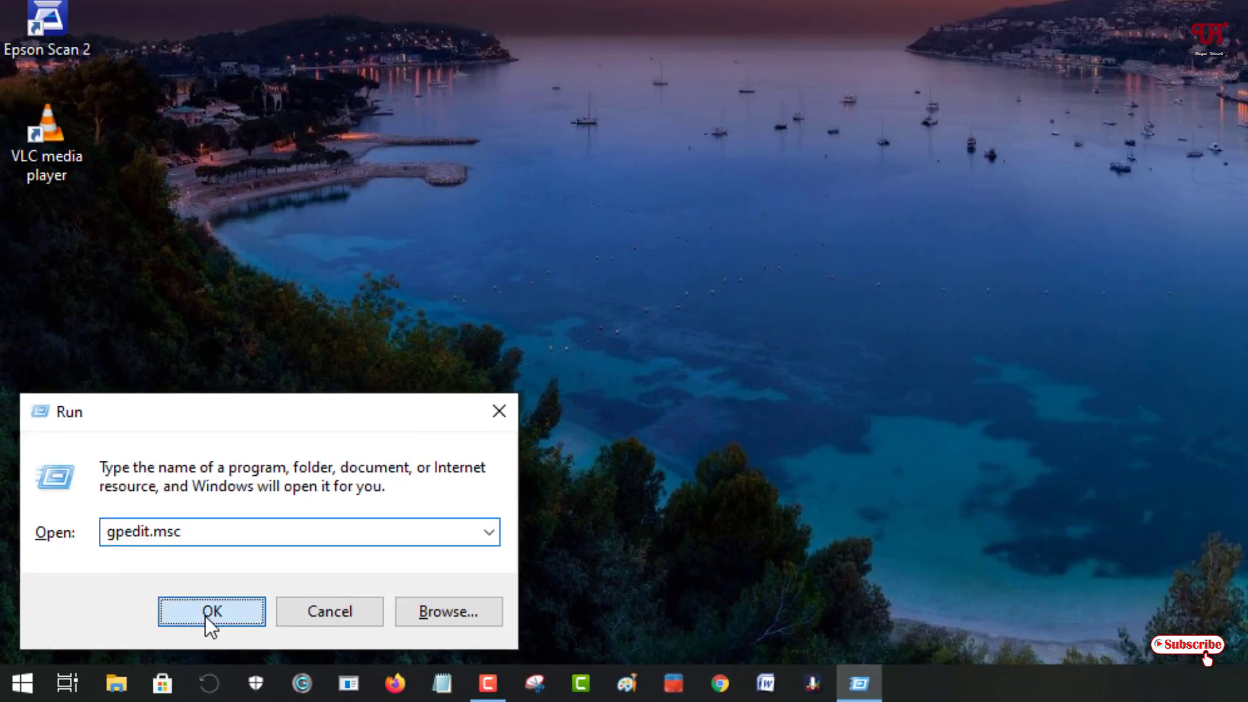
left_click(283, 579)
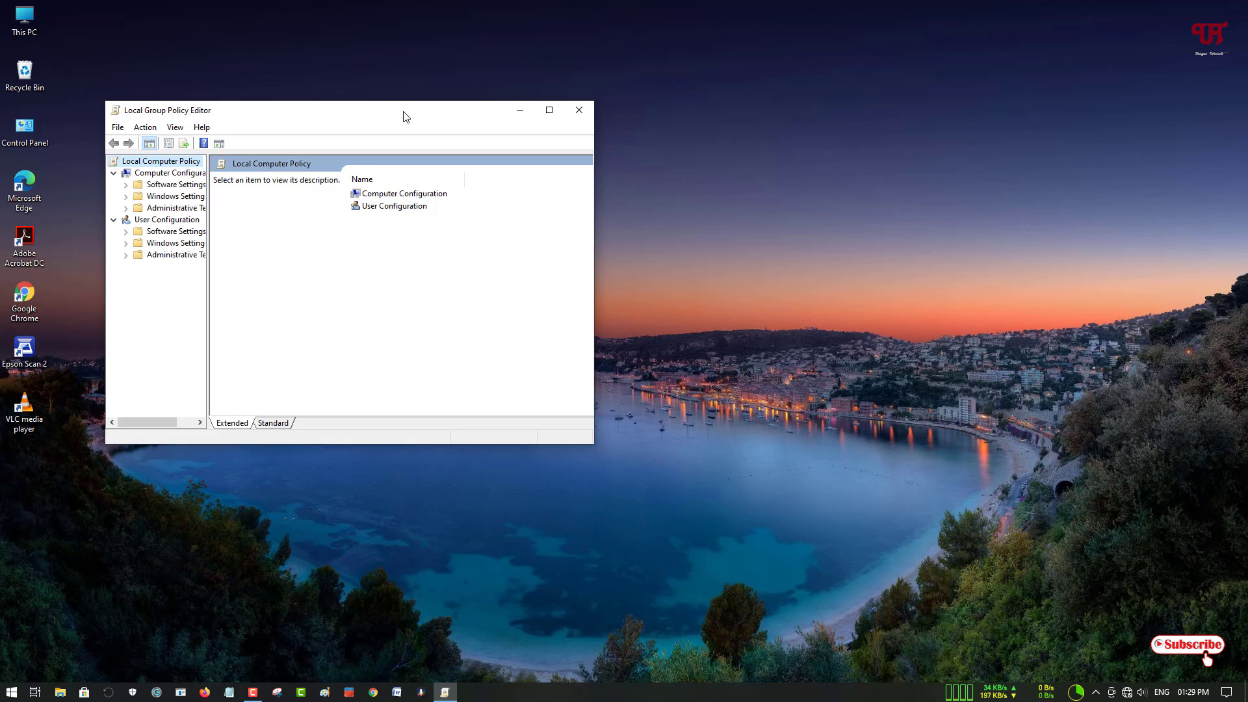
- Center and maximize the editor and browse to User Configuration > Administrative Templates > System
left_click_drag(403, 117, 635, 204)
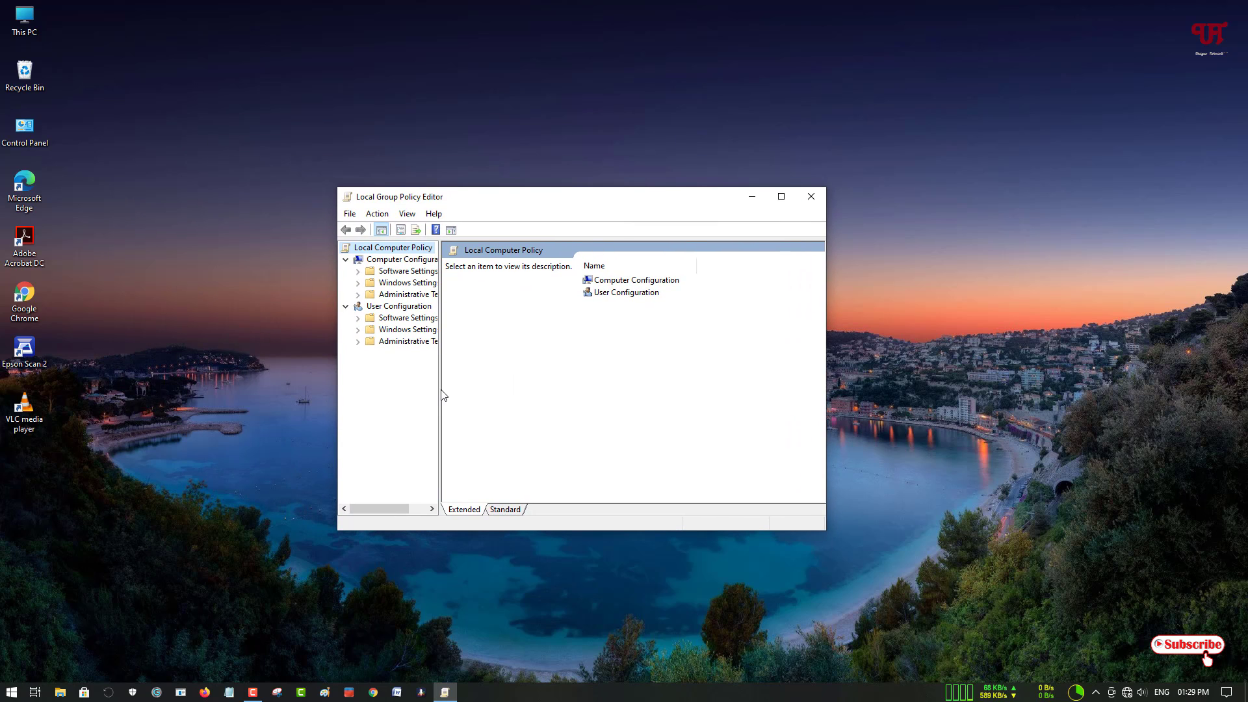
left_click_drag(440, 390, 487, 389)
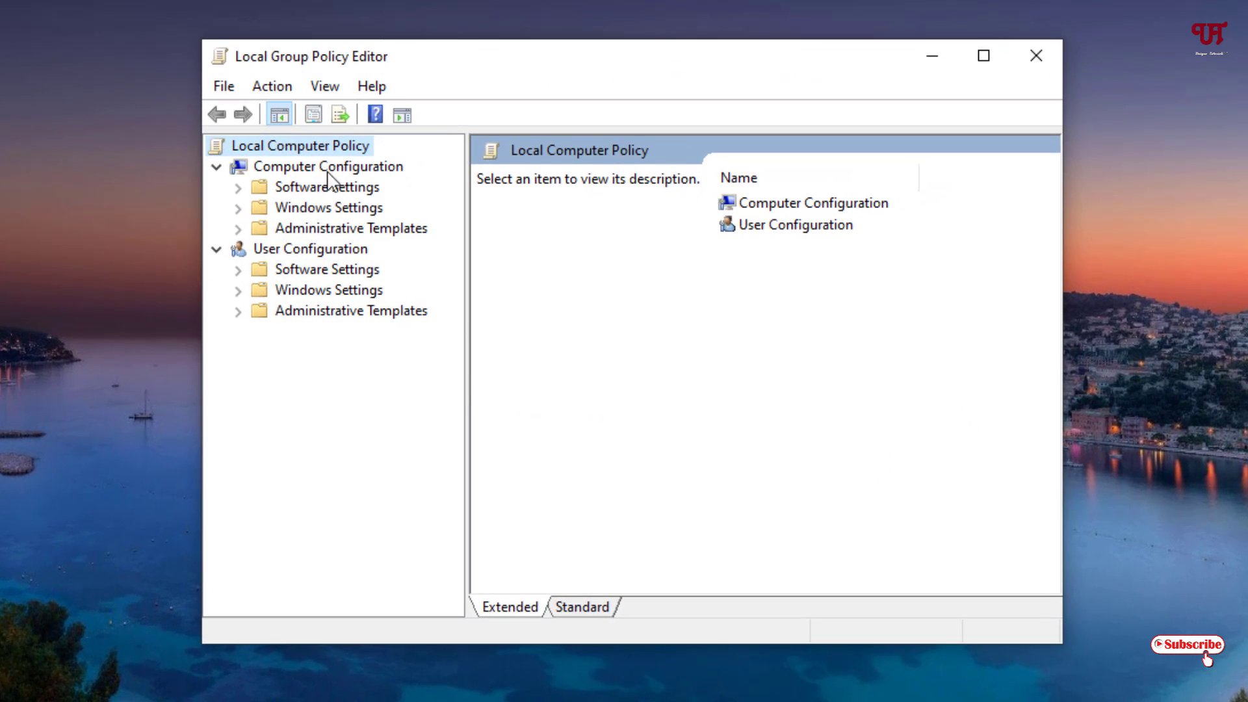
left_click(260, 253)
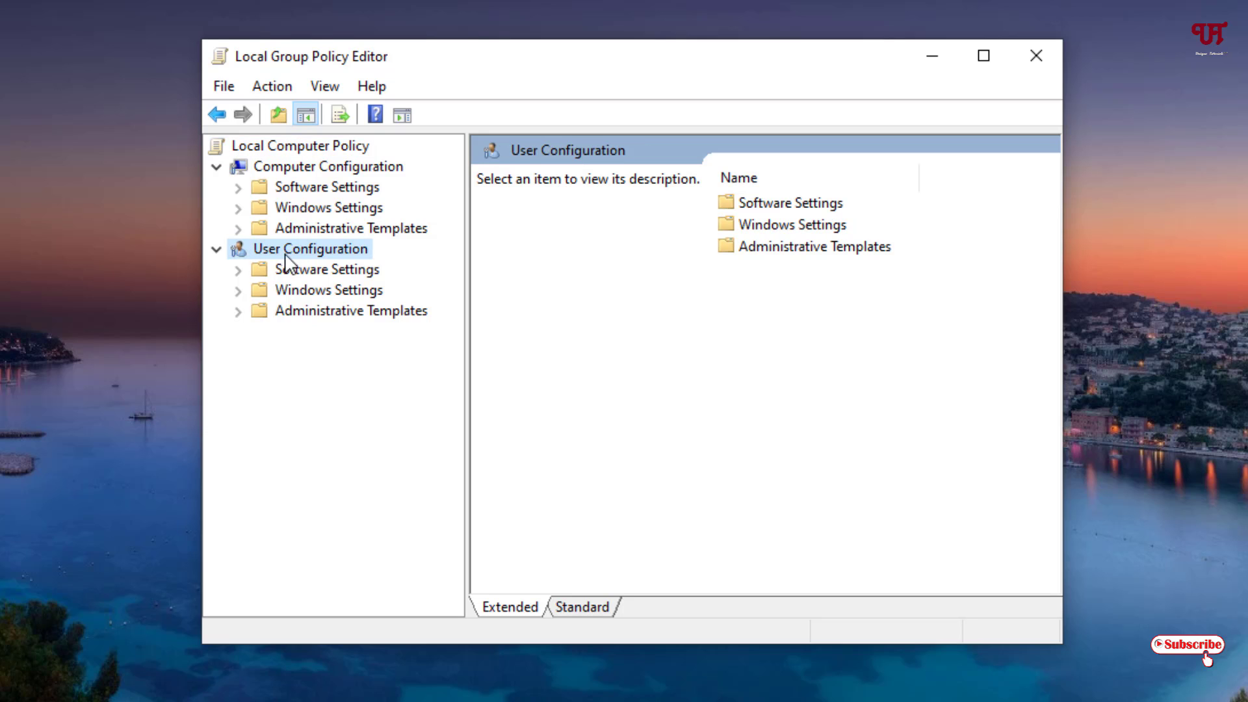
left_click(300, 316)
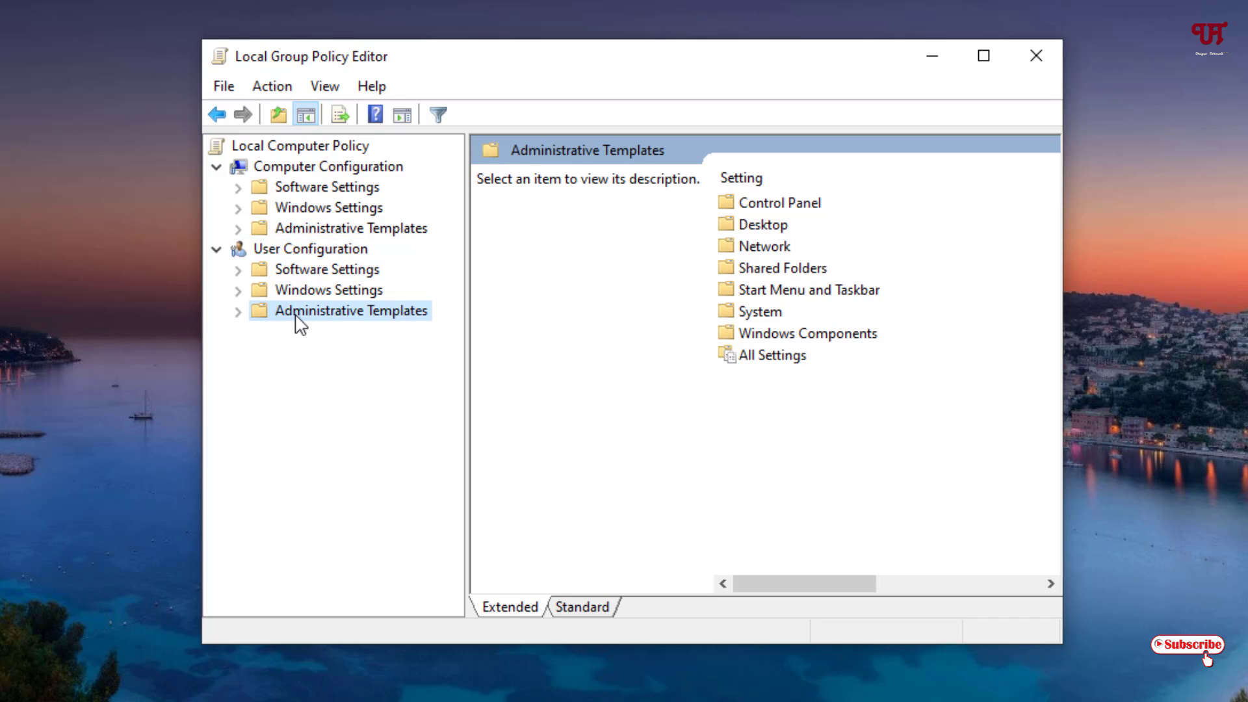
left_click(239, 312)
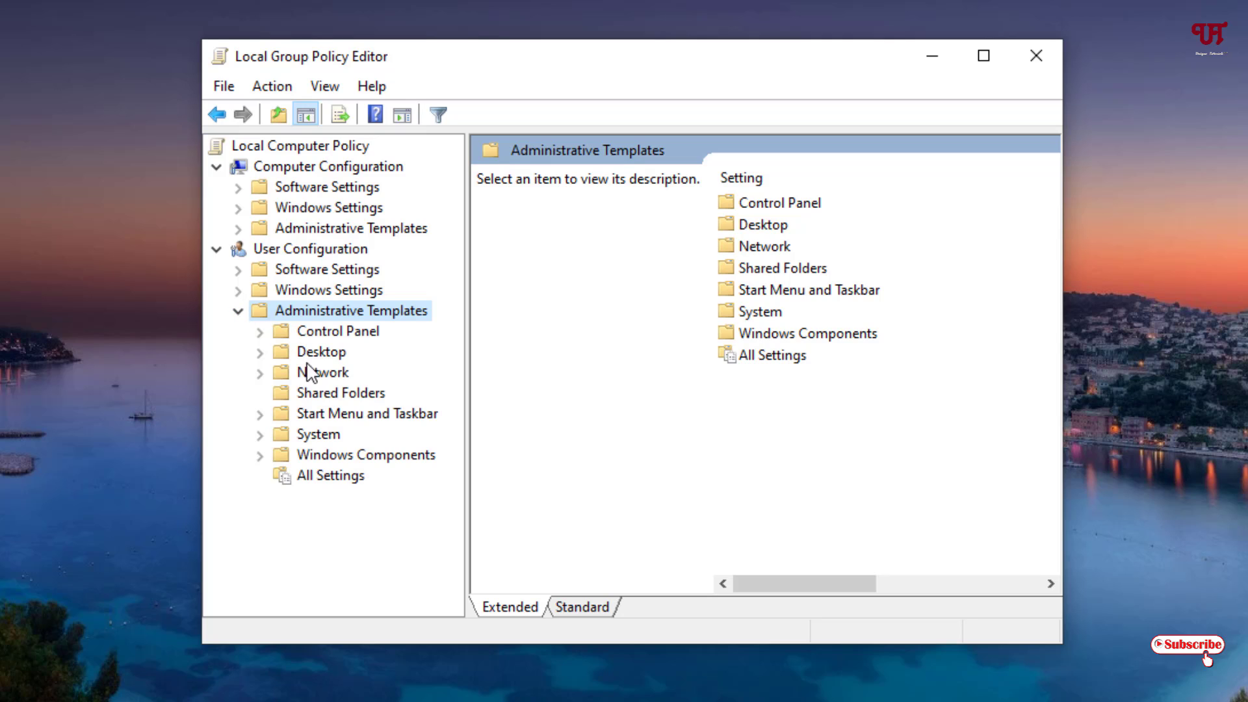
left_click(315, 435)
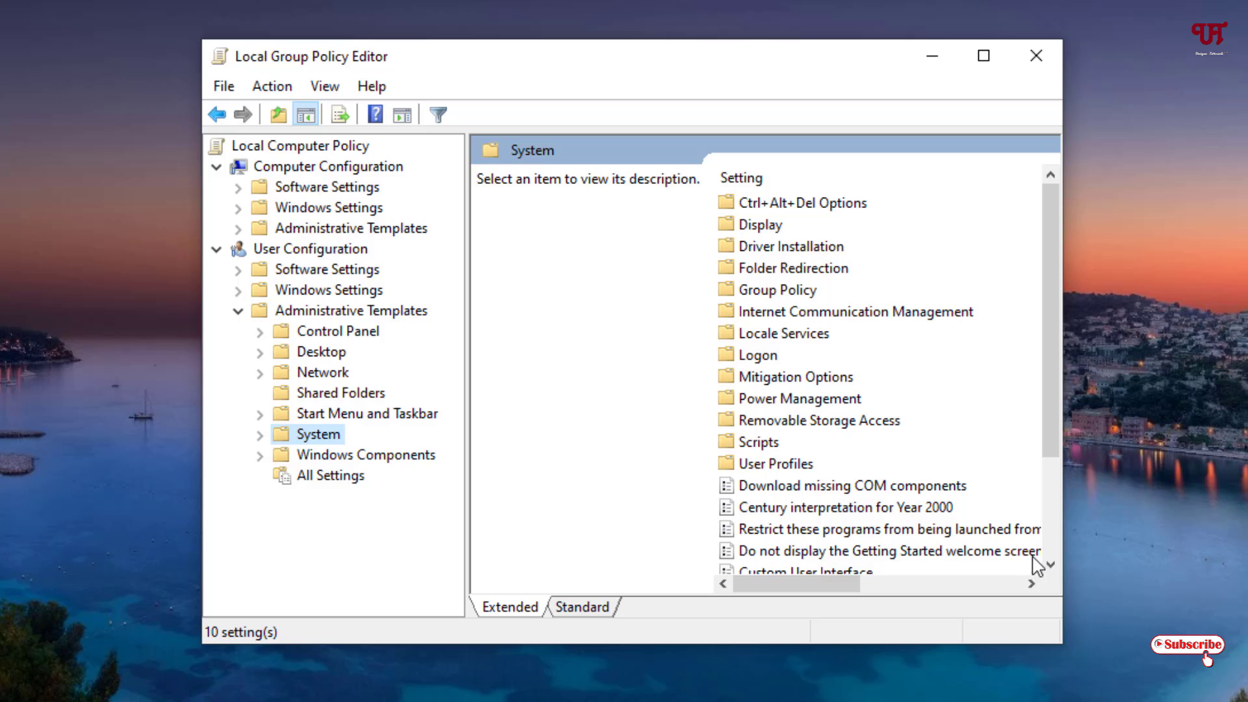
left_click(986, 60)
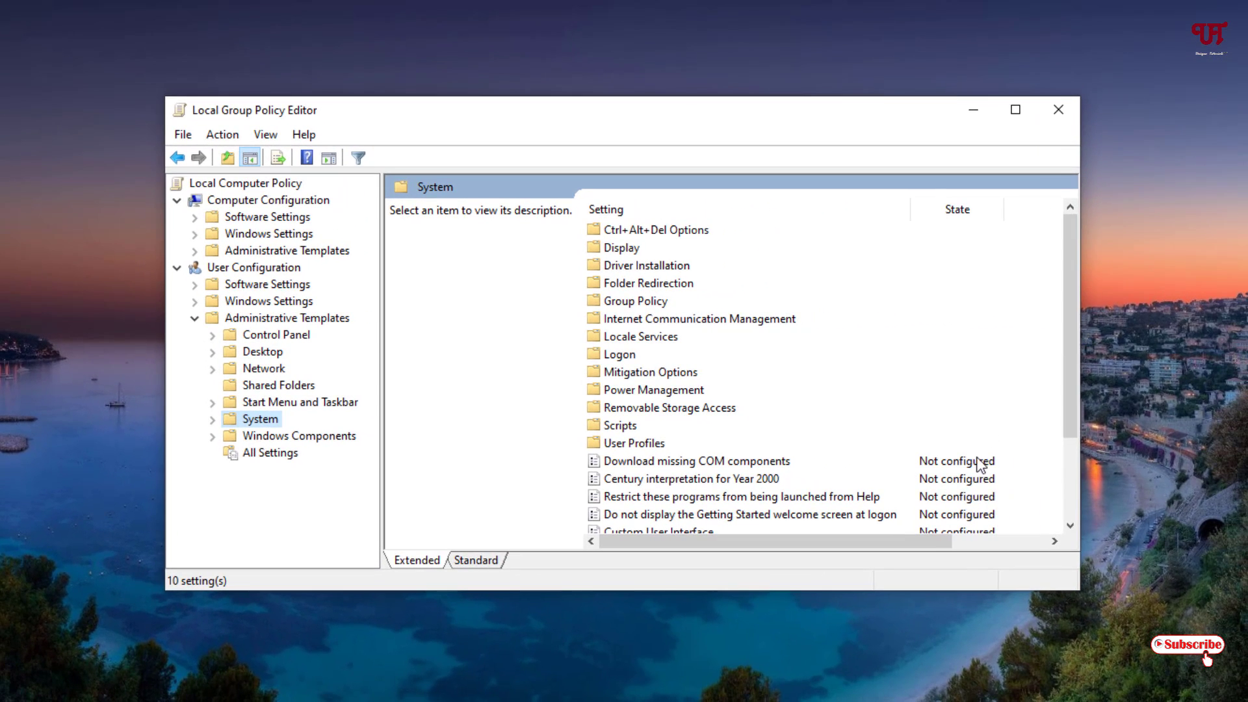
left_click_drag(1072, 396, 1060, 482)
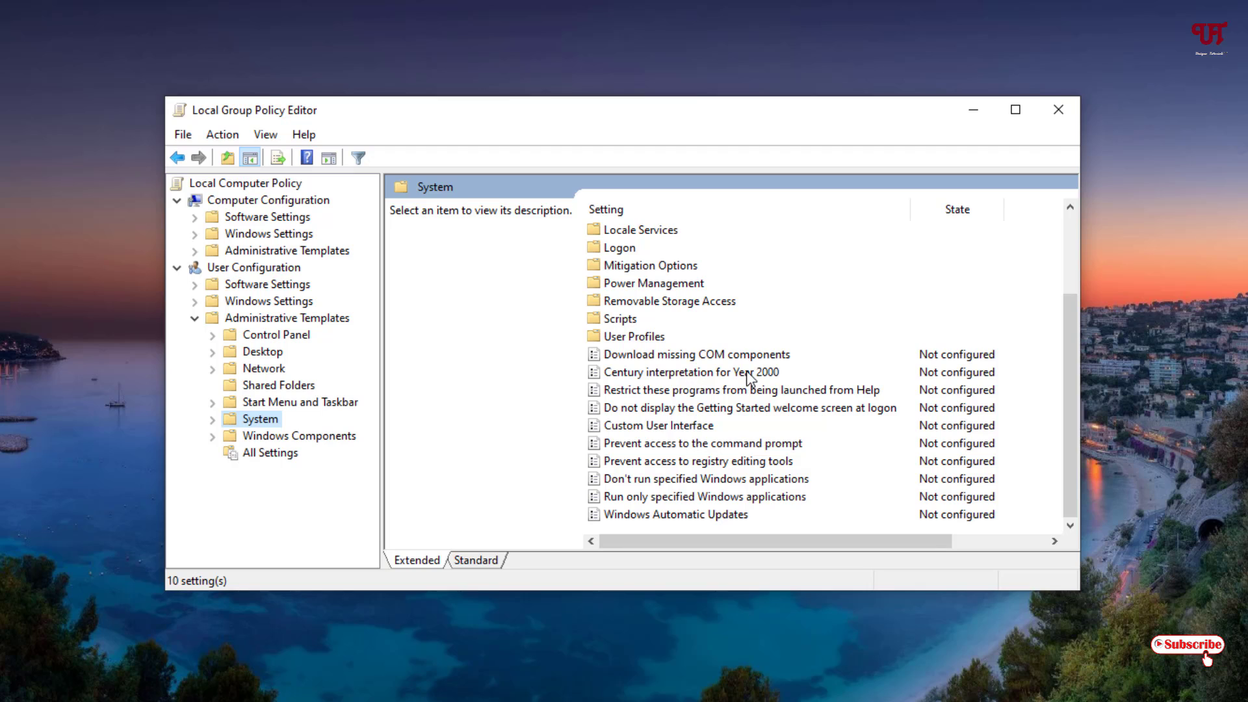
- Open the 'Don't run specified Windows applications' policy and select Enabled
left_click(626, 482)
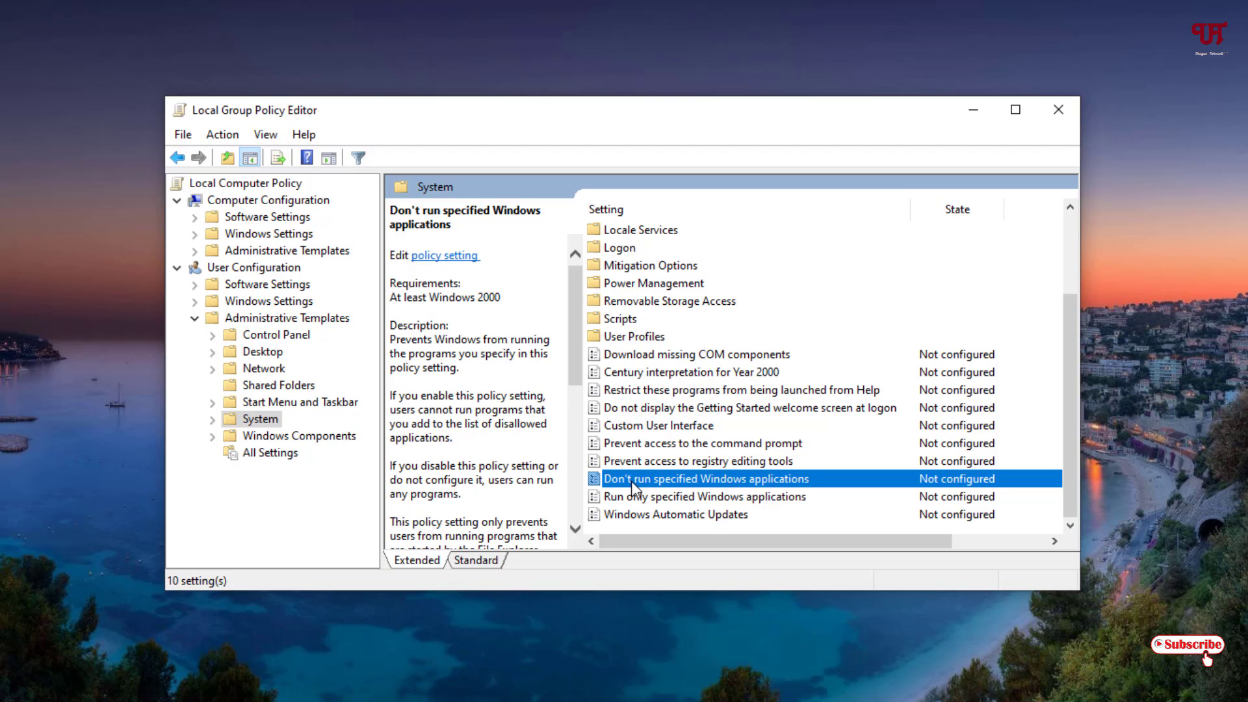
double_click(630, 482)
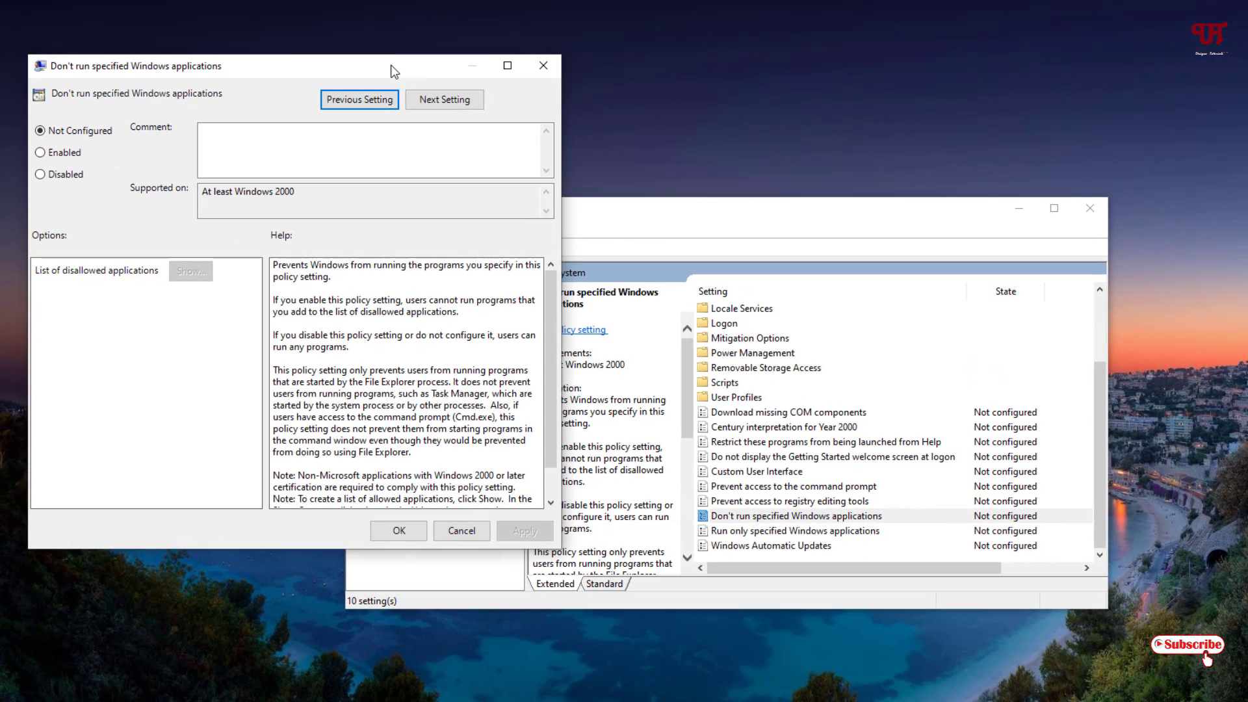
left_click_drag(395, 67, 469, 114)
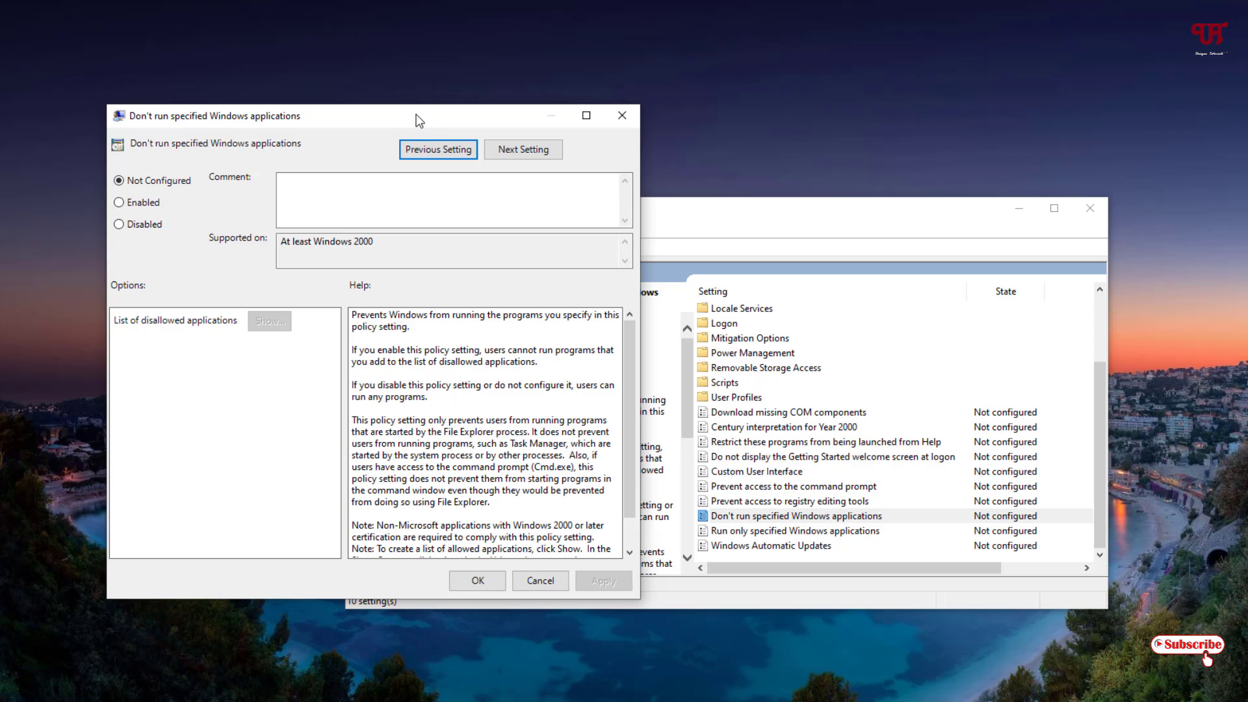
left_click(120, 204)
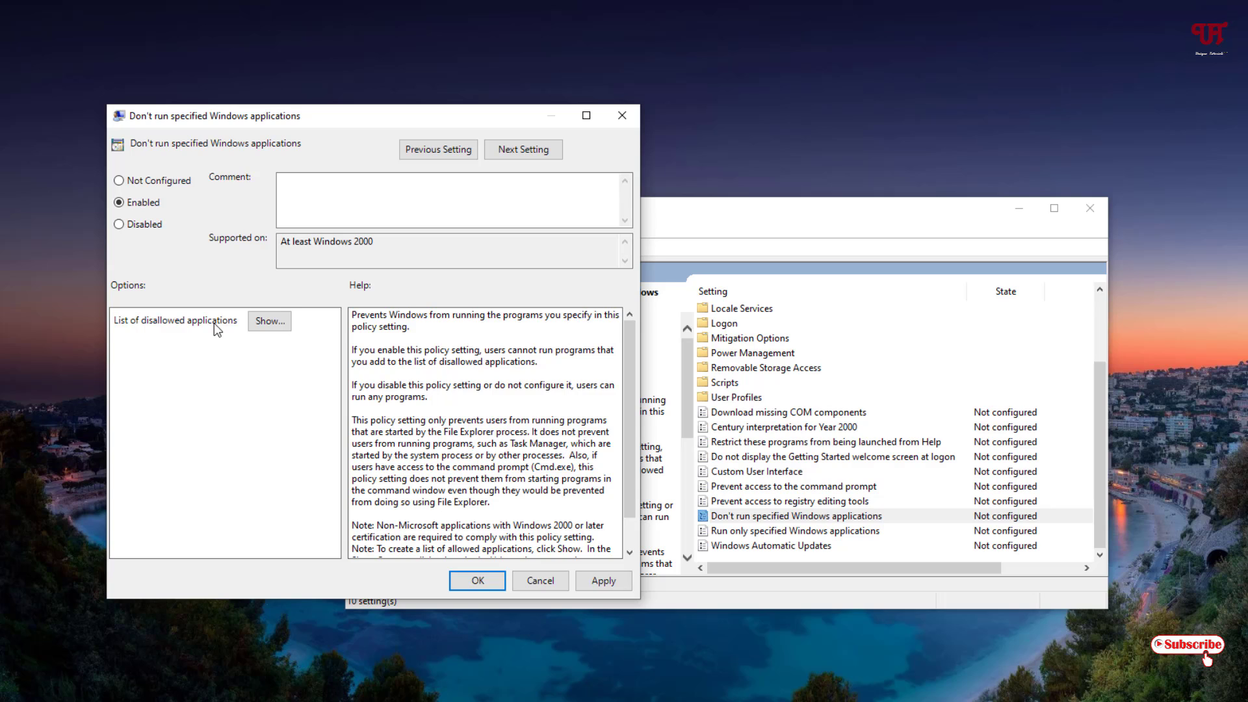
- Open the empty List of disallowed applications and move it aside
left_click(268, 321)
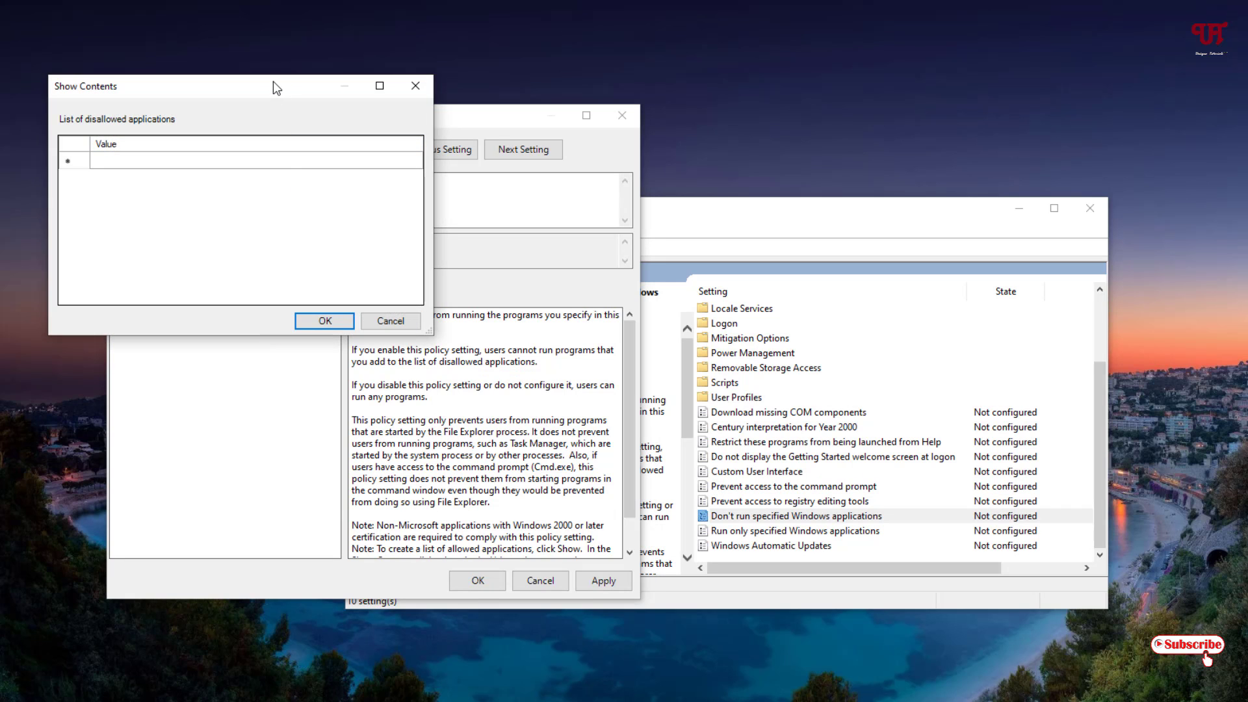
left_click_drag(273, 87, 419, 251)
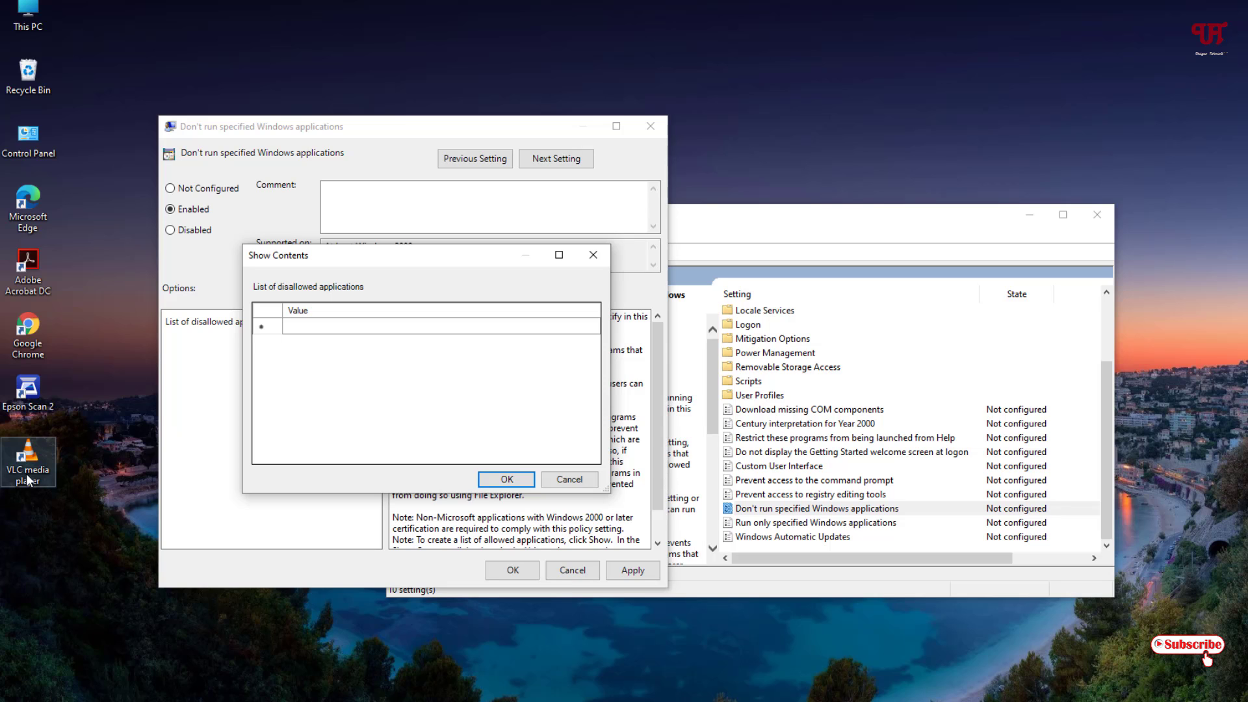
- Open the Properties of the VLC media player desktop shortcut
left_click(25, 473)
right_click(25, 473)
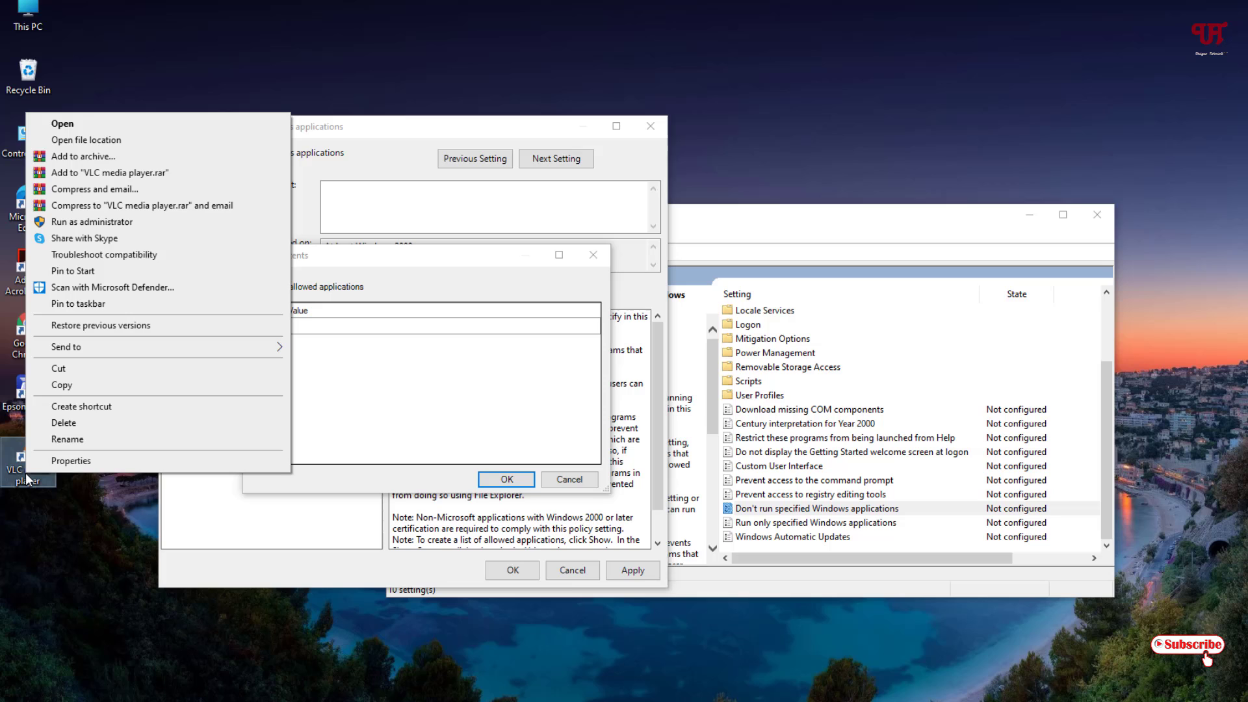
left_click(72, 461)
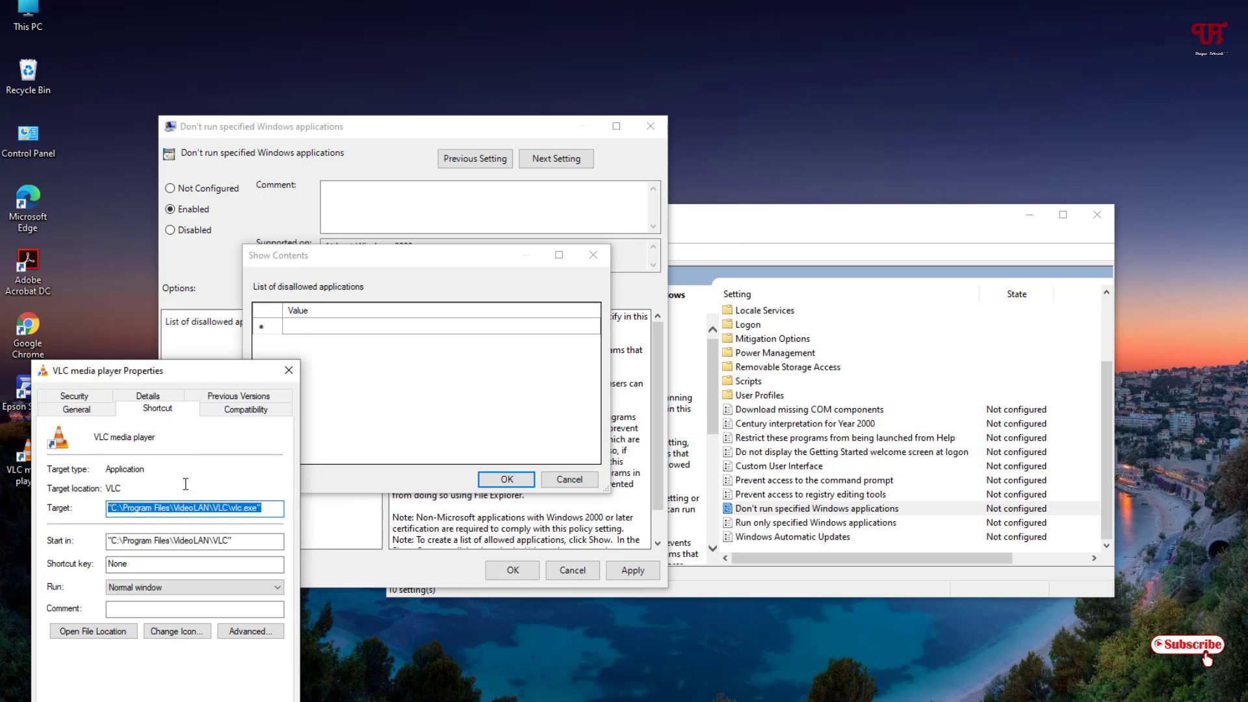
- Select and copy vlc.exe from the shortcut's Target path
left_click(258, 507)
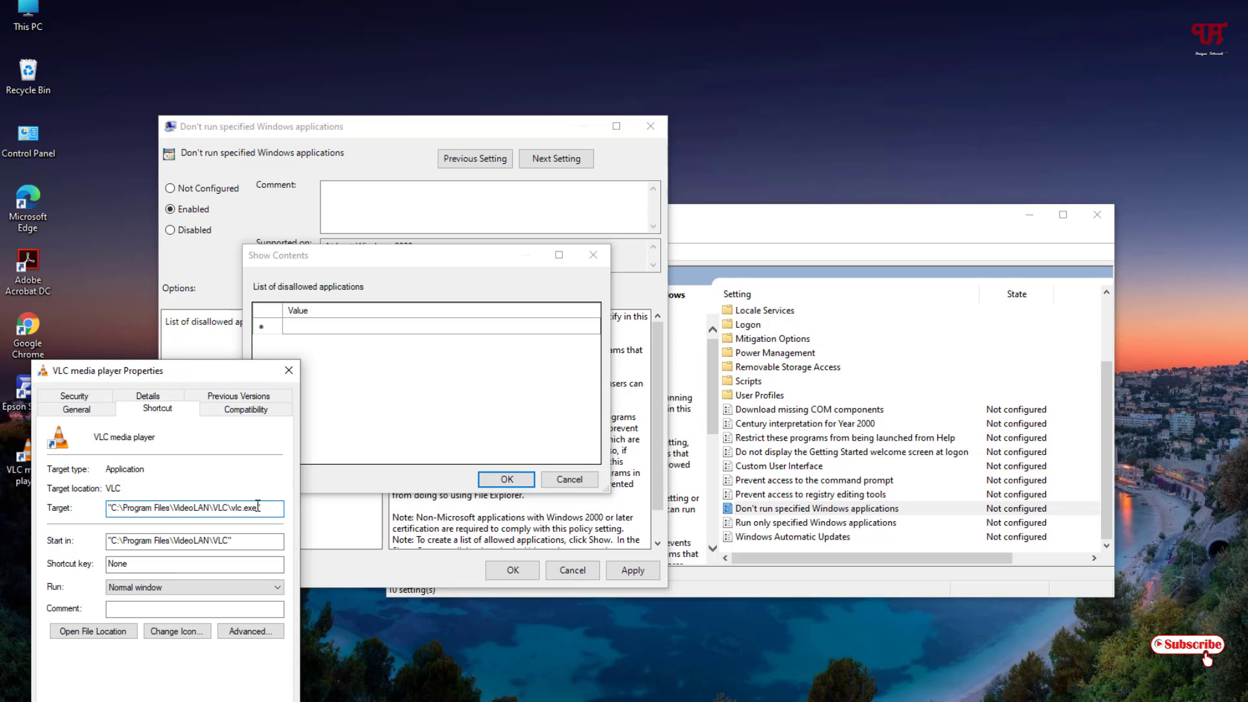
left_click_drag(258, 507, 232, 510)
key("super+c")
right_click(242, 510)
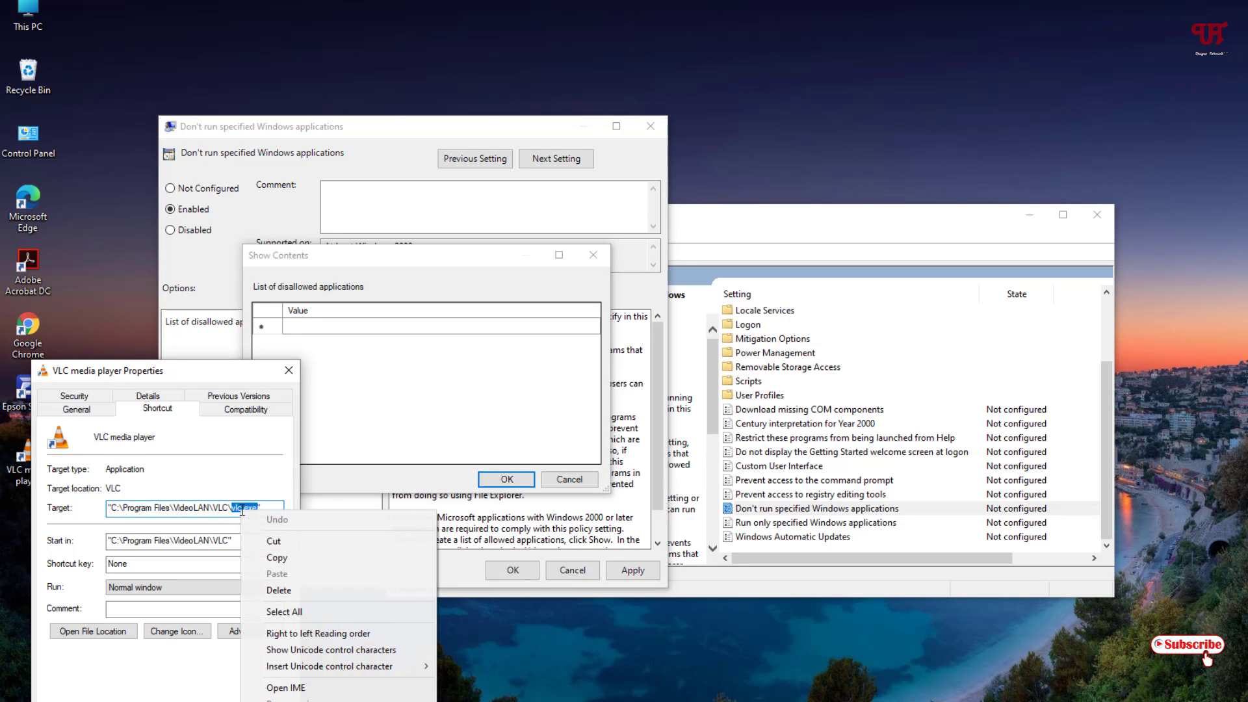
left_click(275, 558)
- Paste vlc.exe into the disallowed applications list, then apply and confirm the Enabled policy
left_click(289, 372)
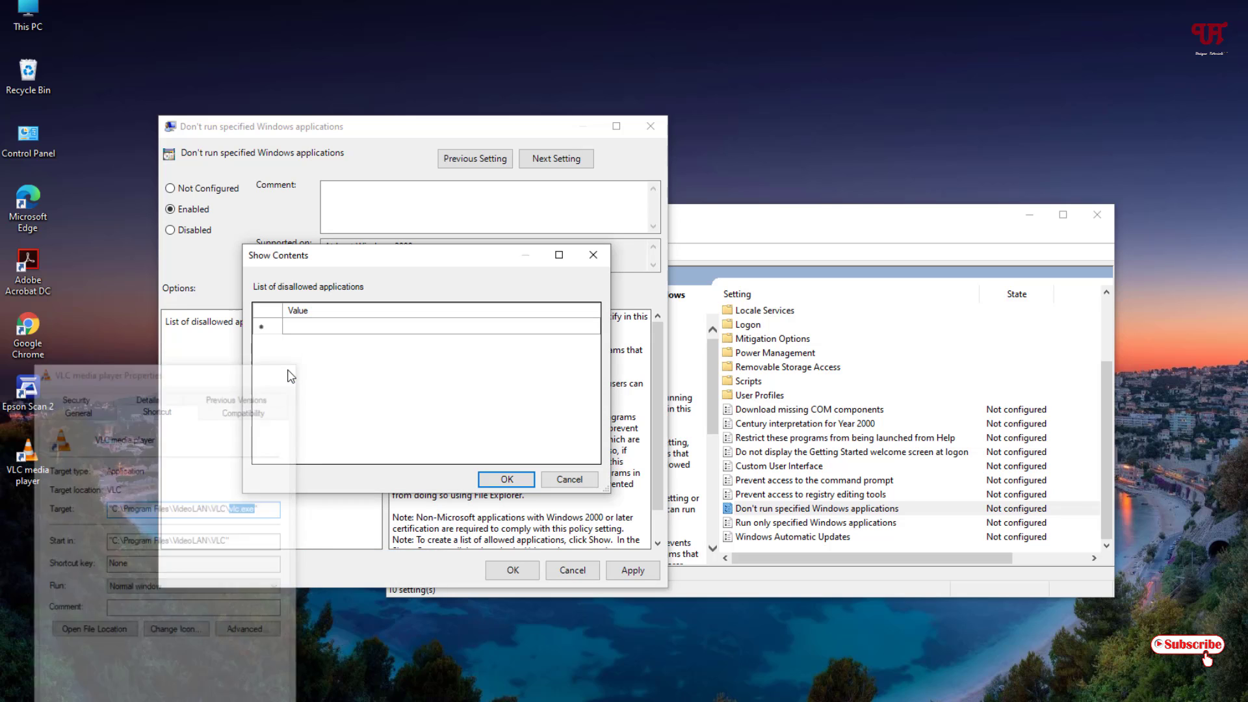
left_click(301, 328)
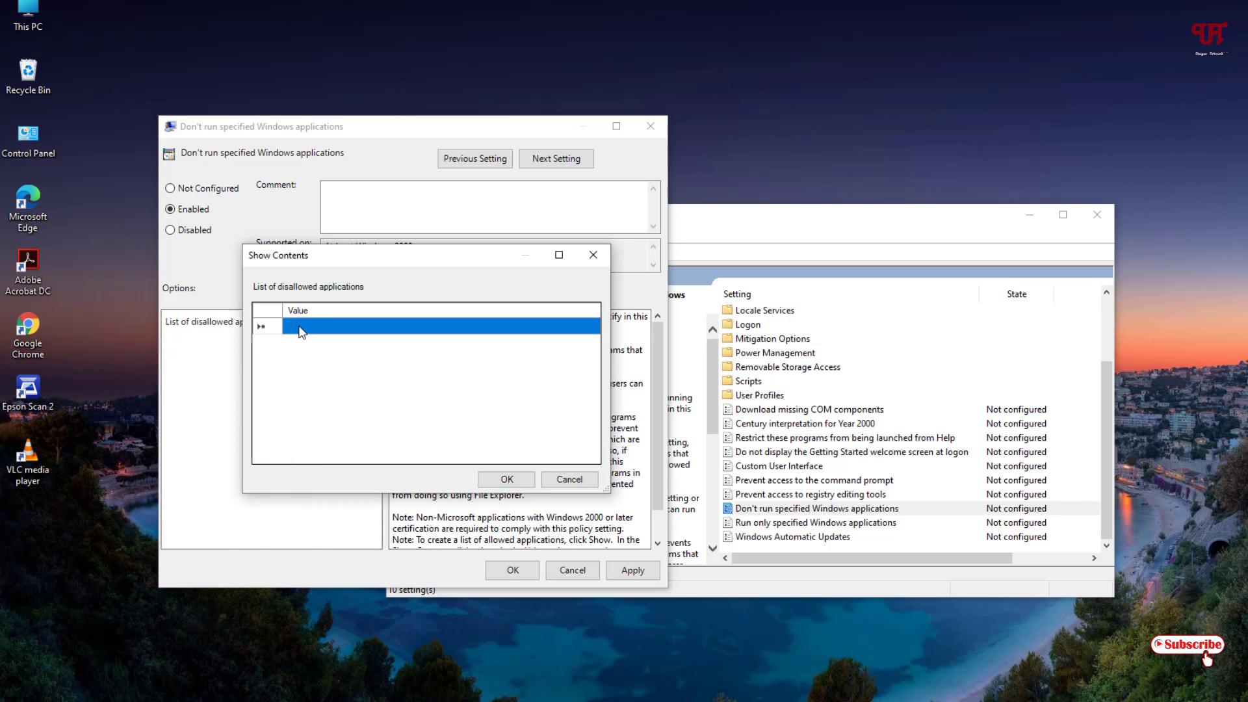
left_click(301, 327)
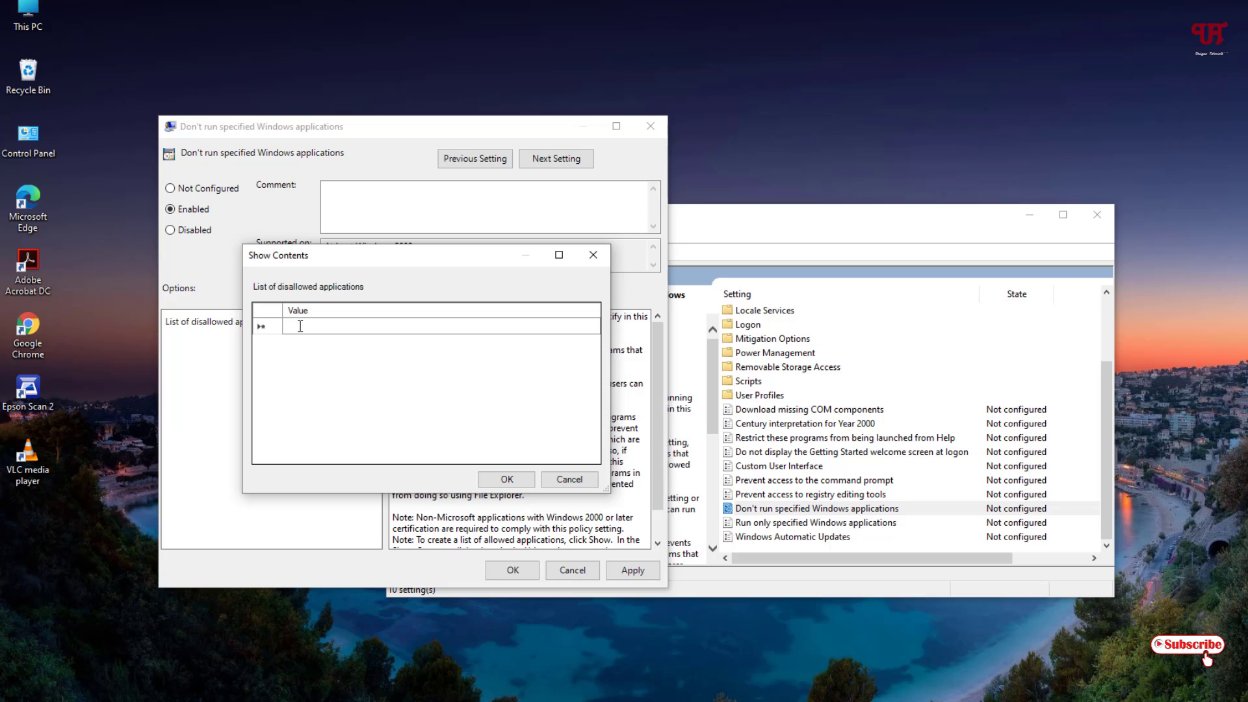
right_click(301, 326)
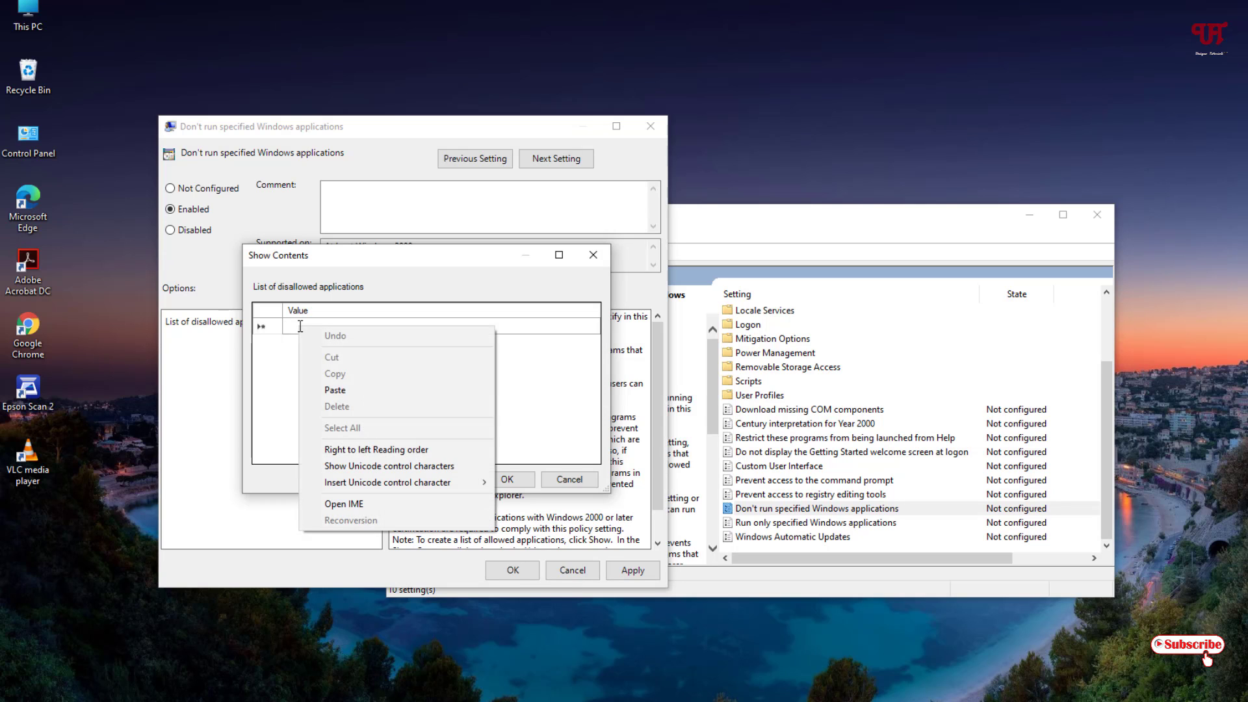
left_click(325, 392)
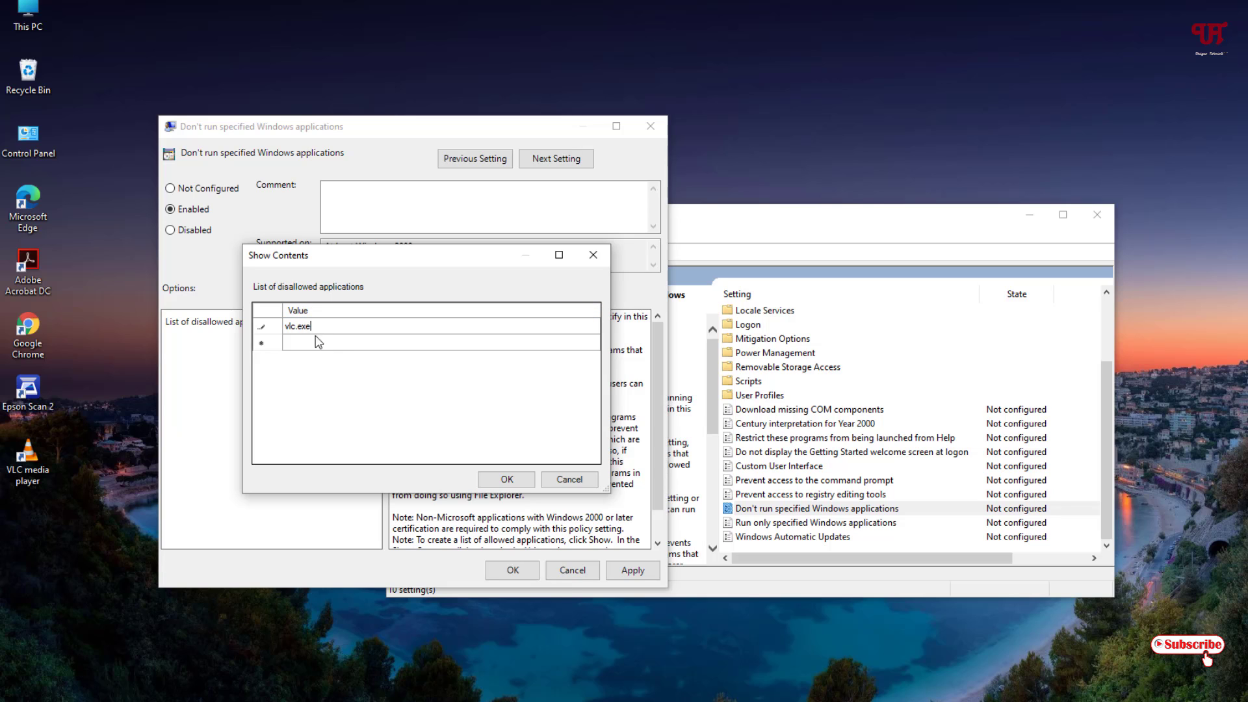
left_click(493, 481)
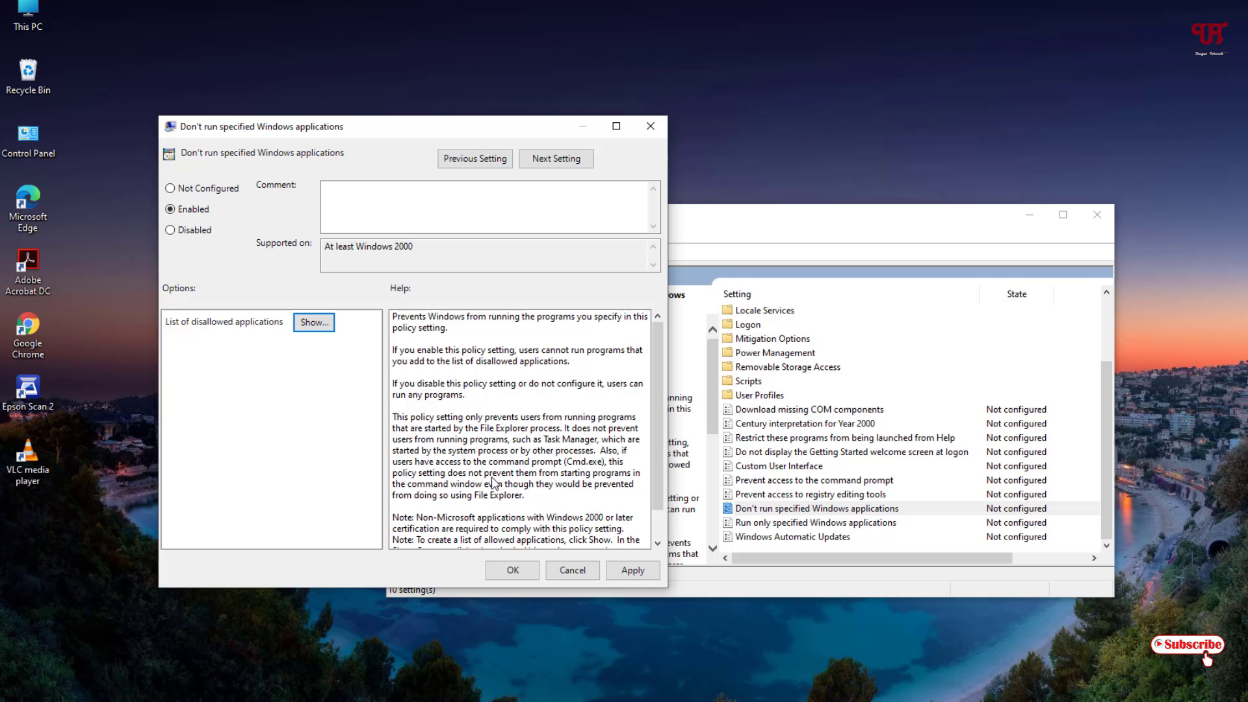
left_click(632, 576)
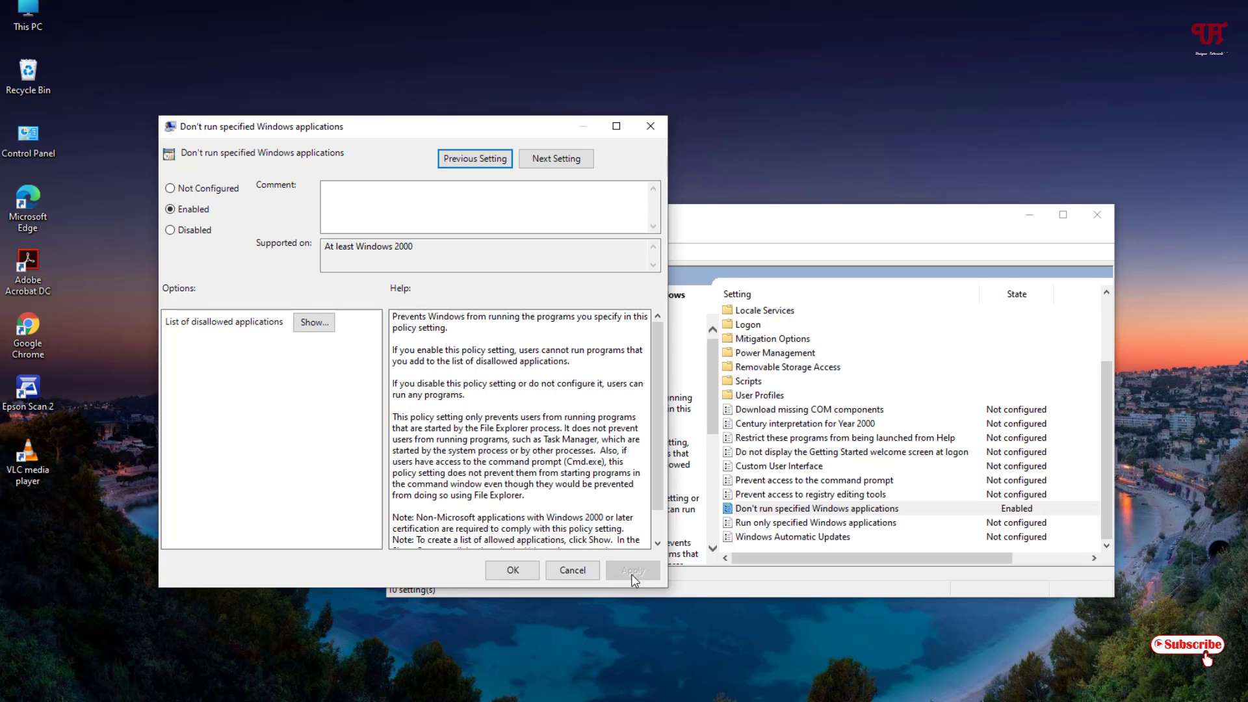
left_click(513, 571)
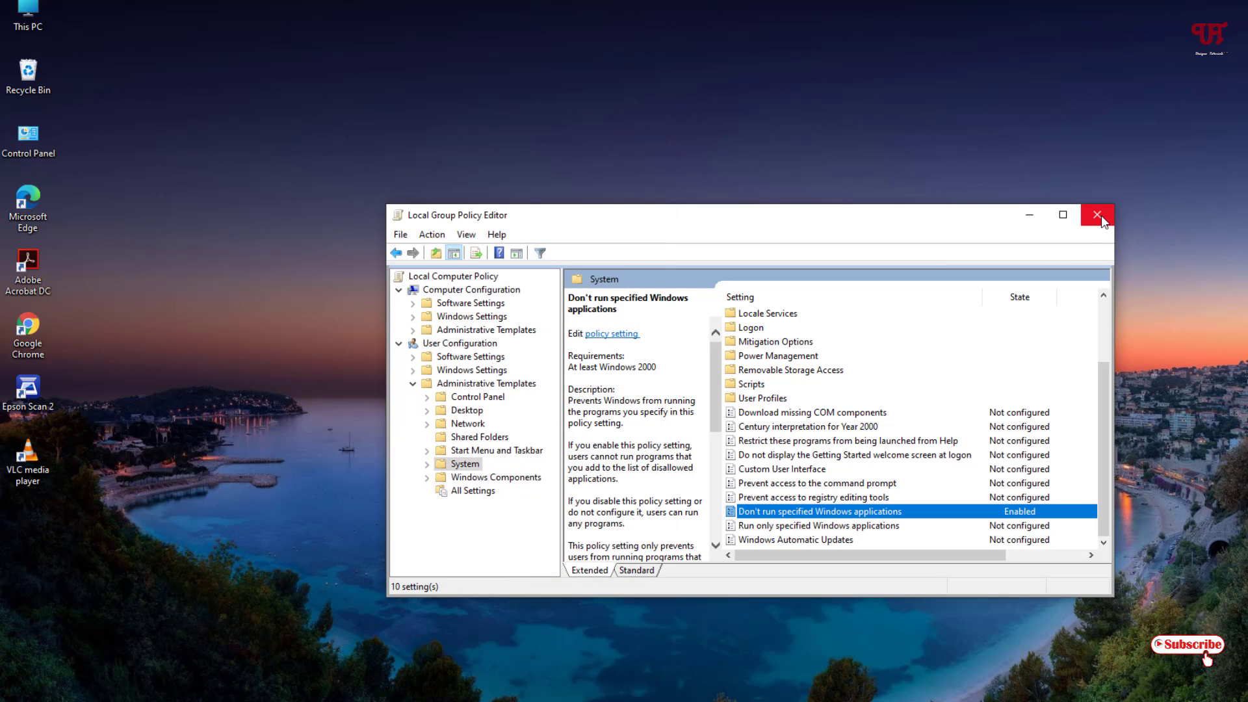
left_click(1027, 216)
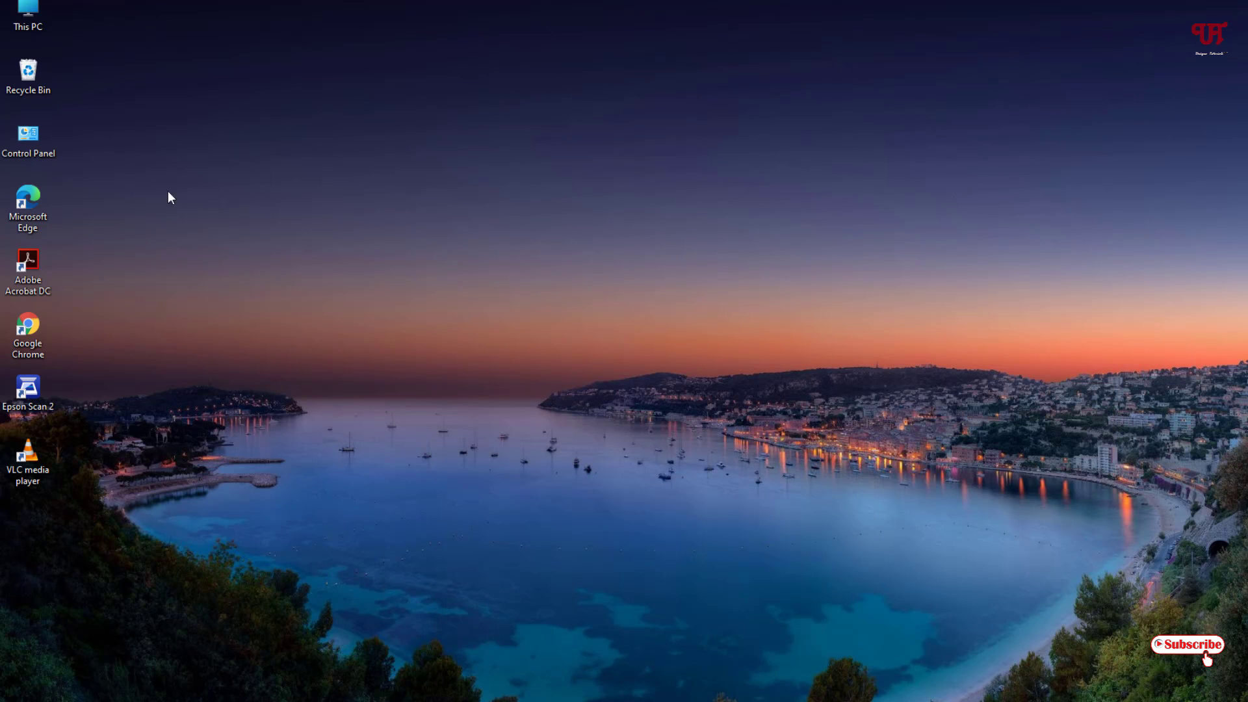
double_click(29, 482)
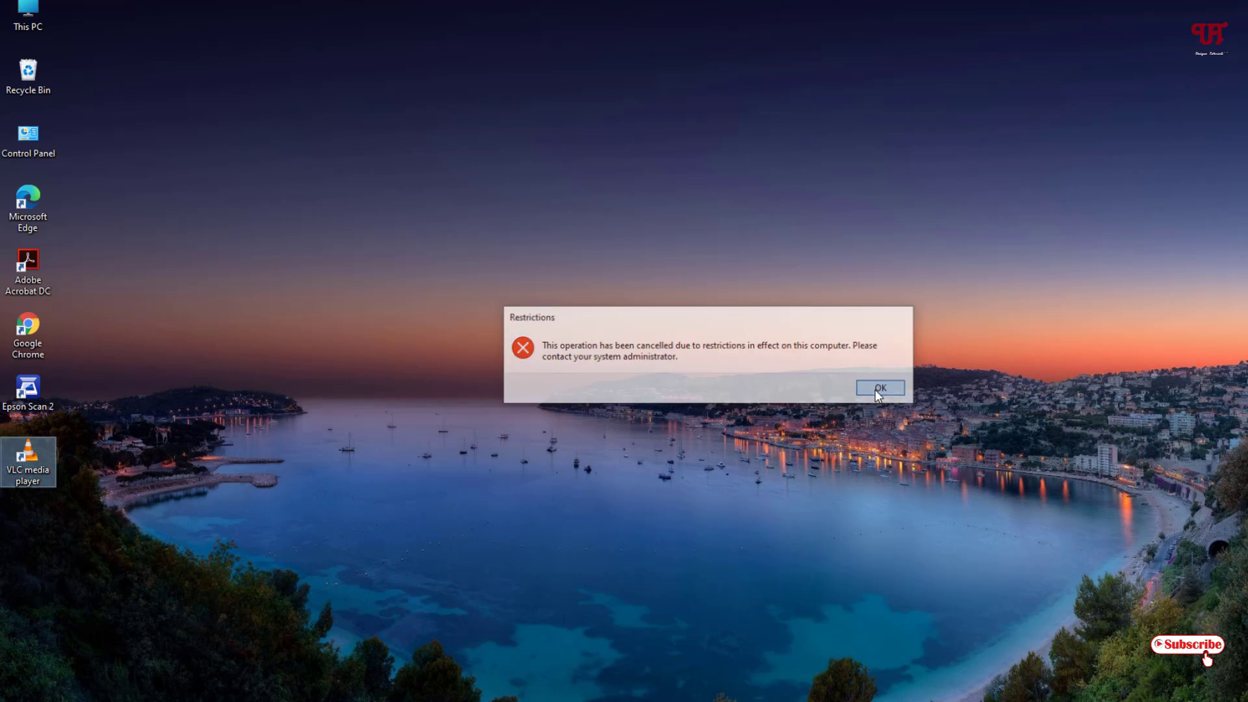
left_click(878, 390)
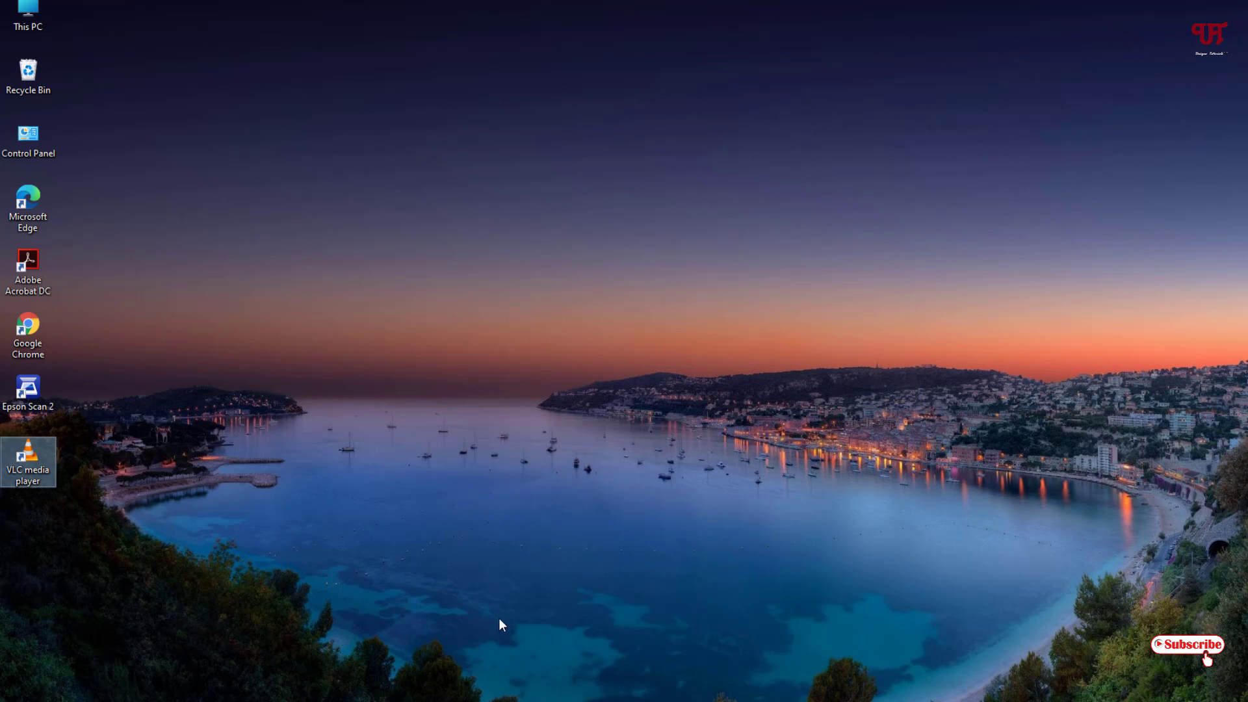
- Restore the editor and set 'Don't run specified Windows applications' to Not Configured, applying it
left_click(507, 682)
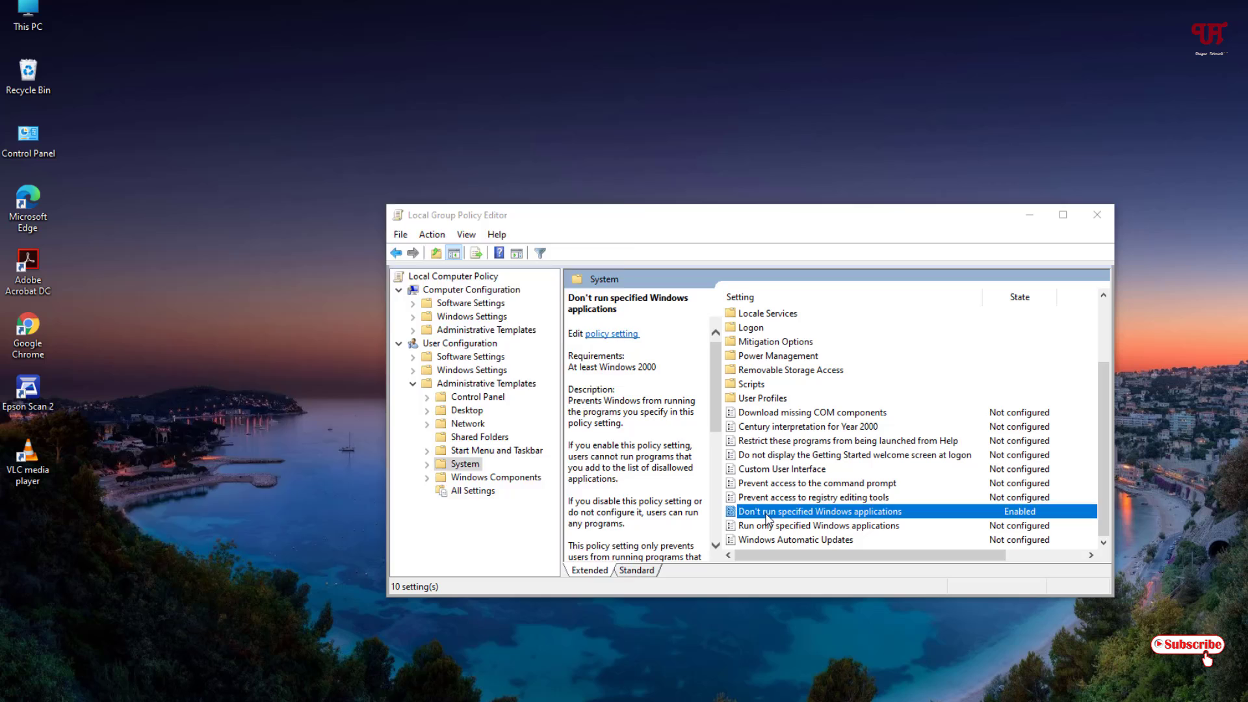
double_click(767, 514)
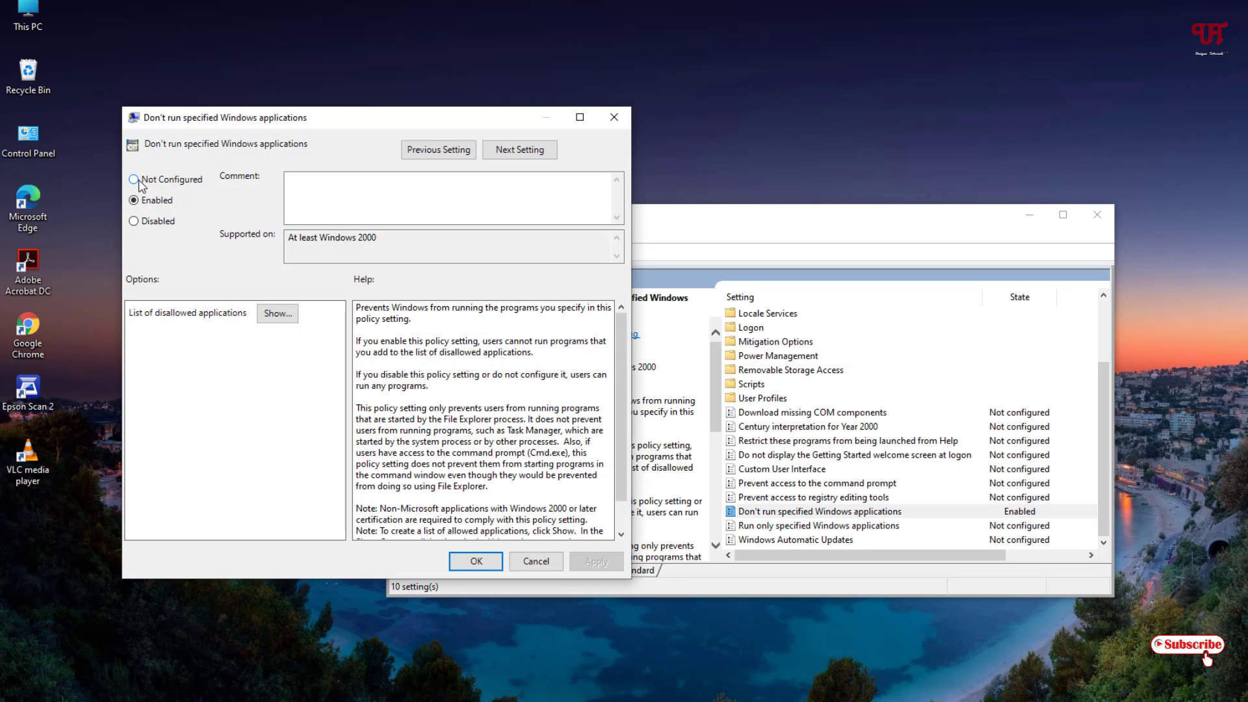
left_click(135, 179)
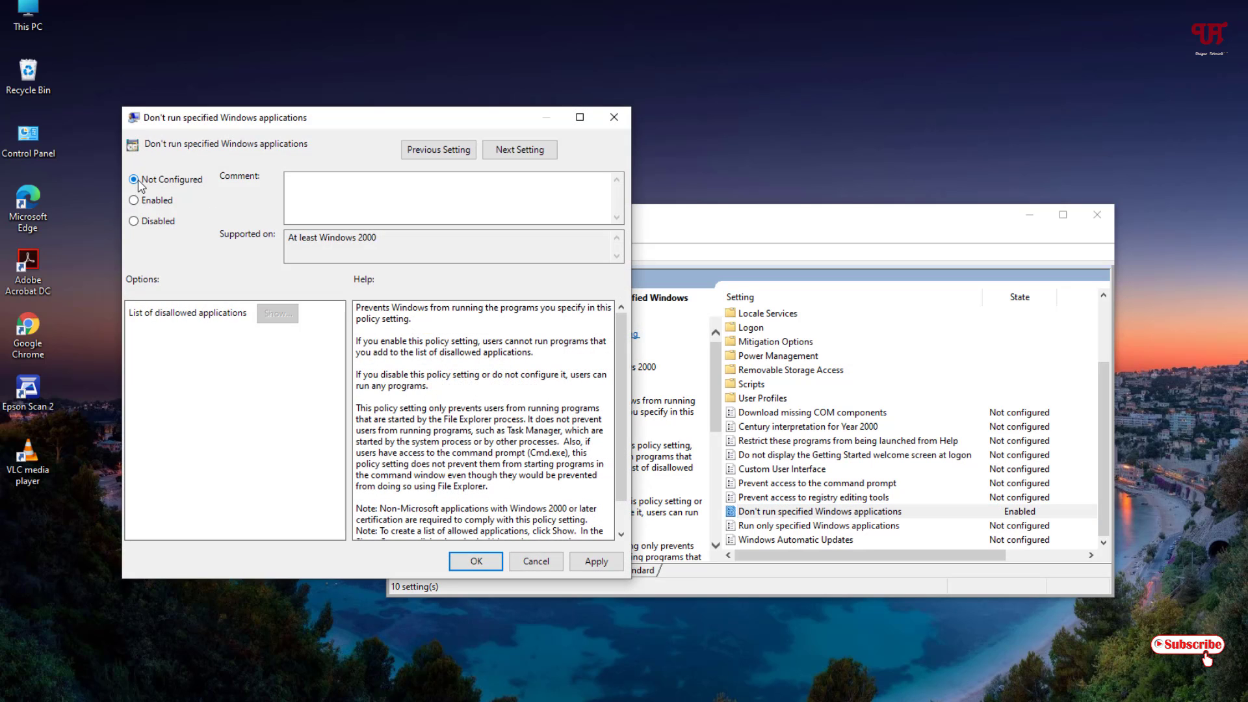
left_click(583, 556)
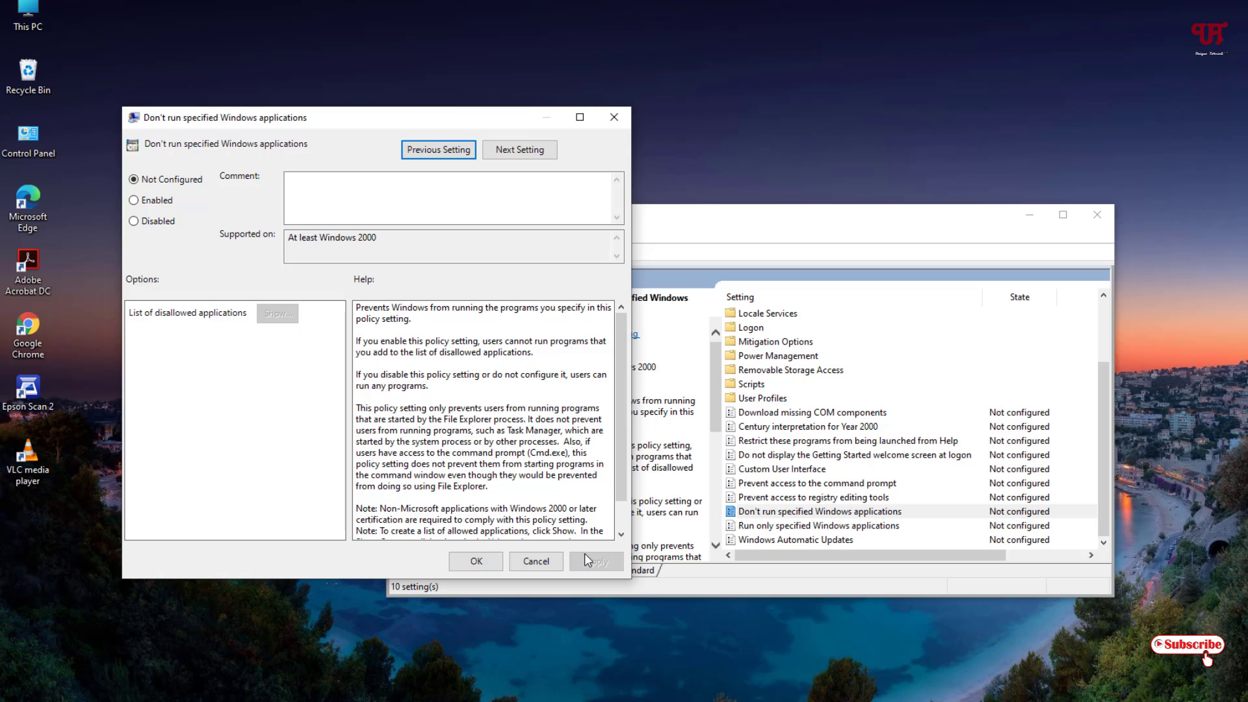
left_click(476, 561)
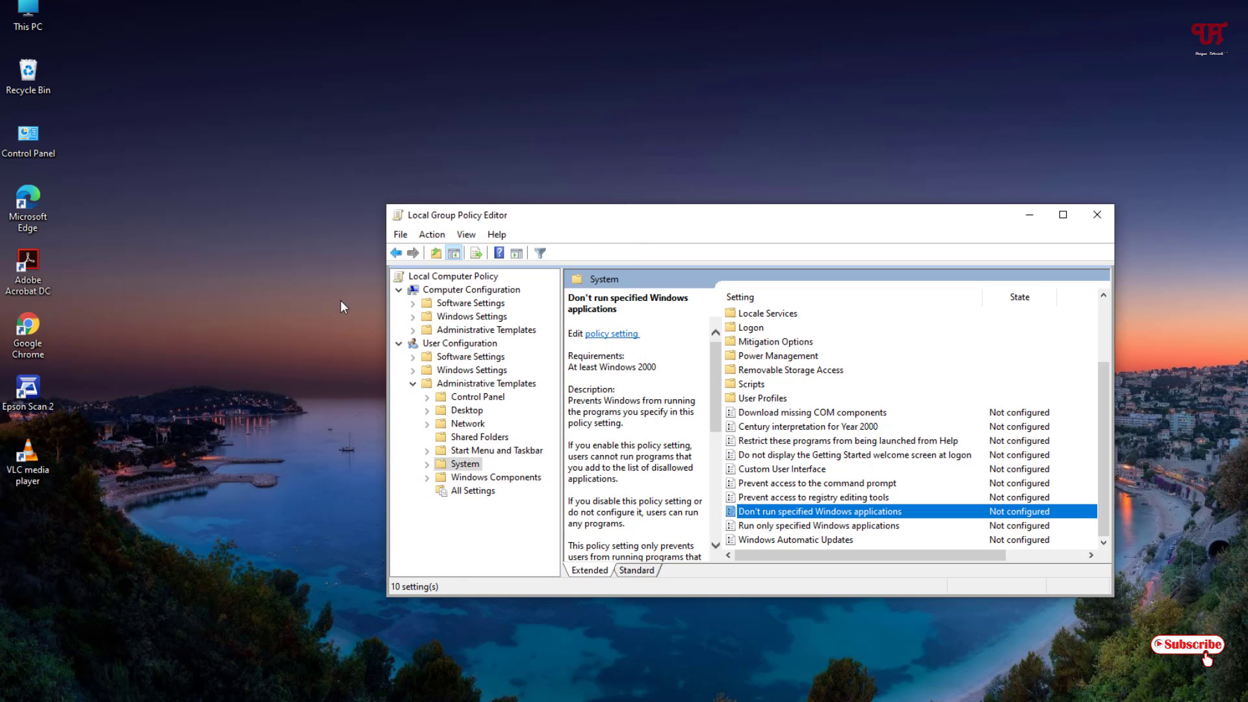
- Close the policy editor, then close the VLC window that now opens normally
left_click(1093, 214)
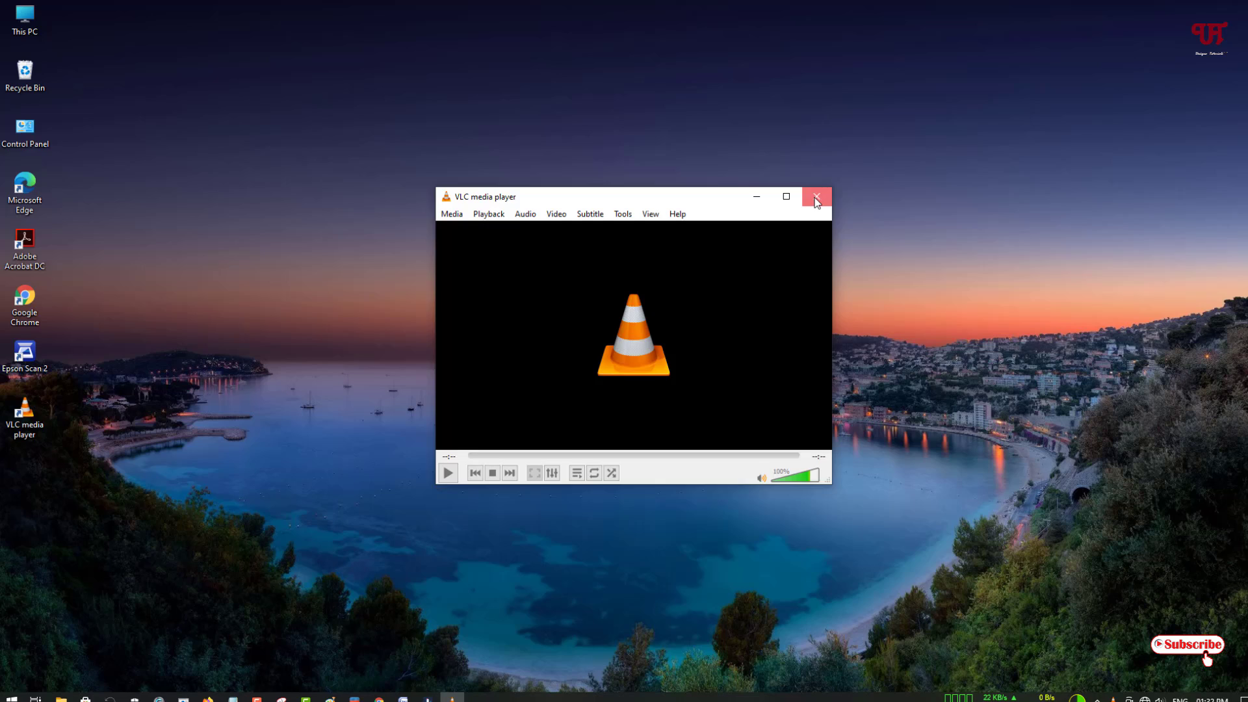
left_click(921, 215)
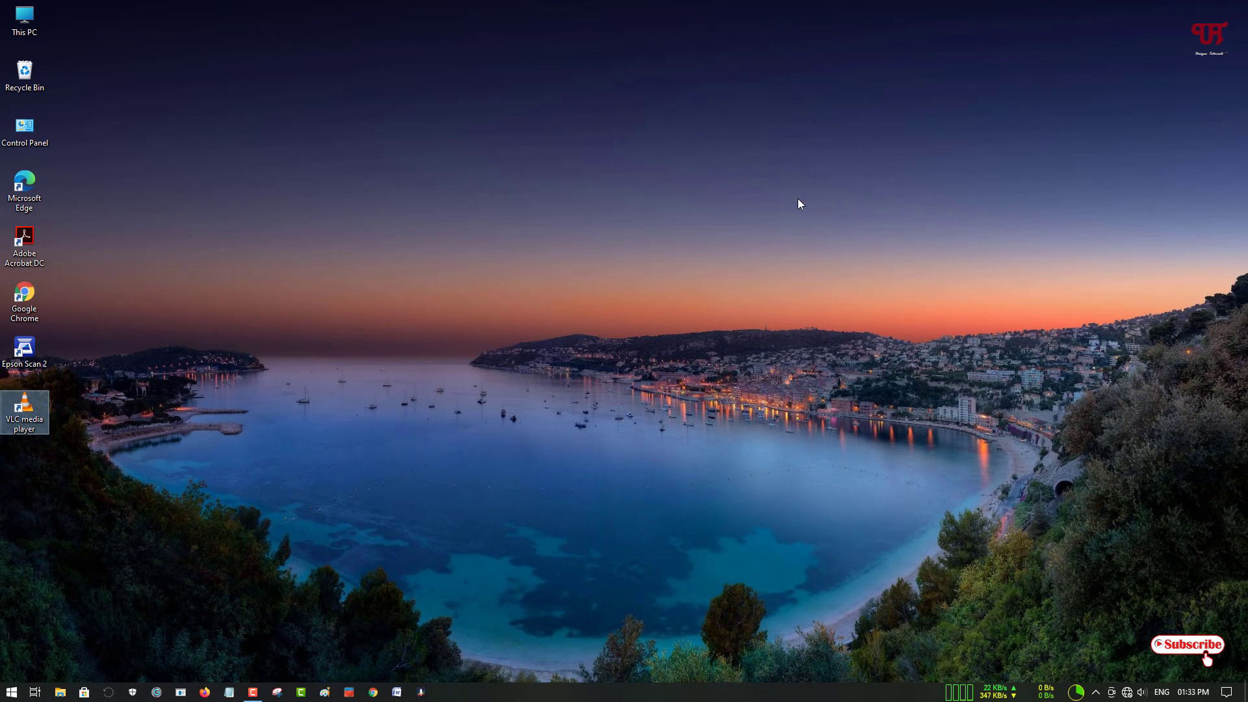
left_click(730, 435)
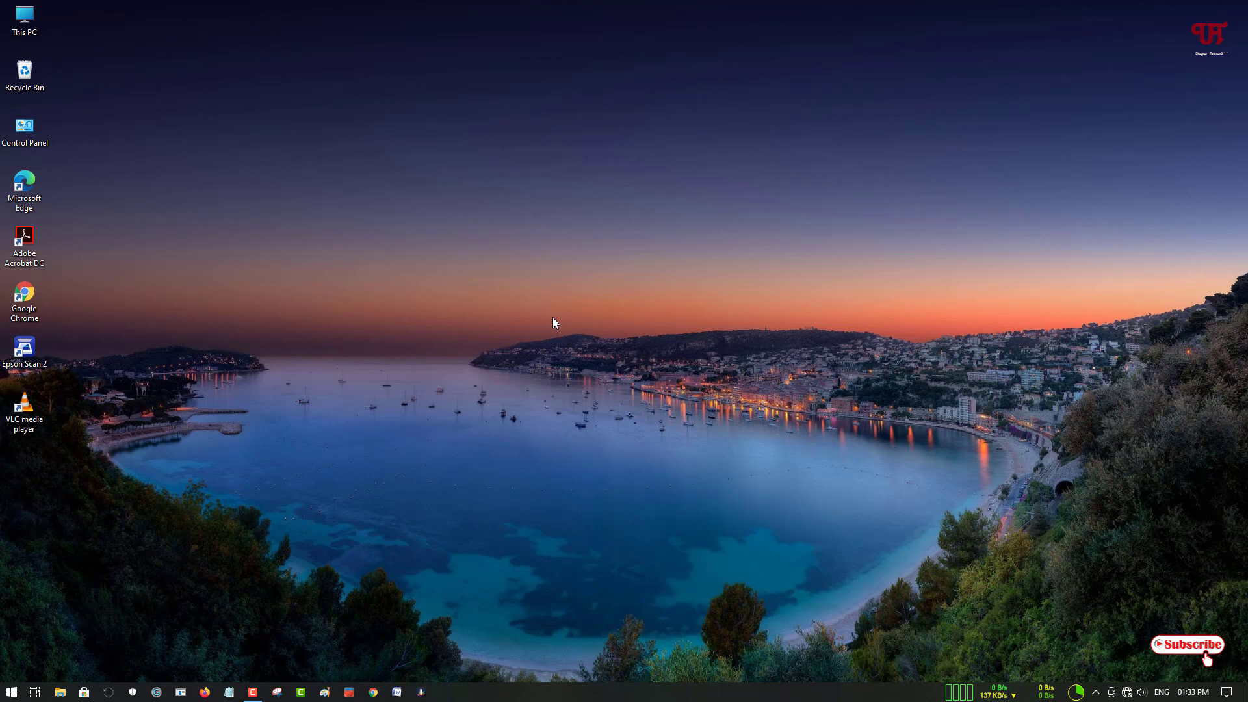